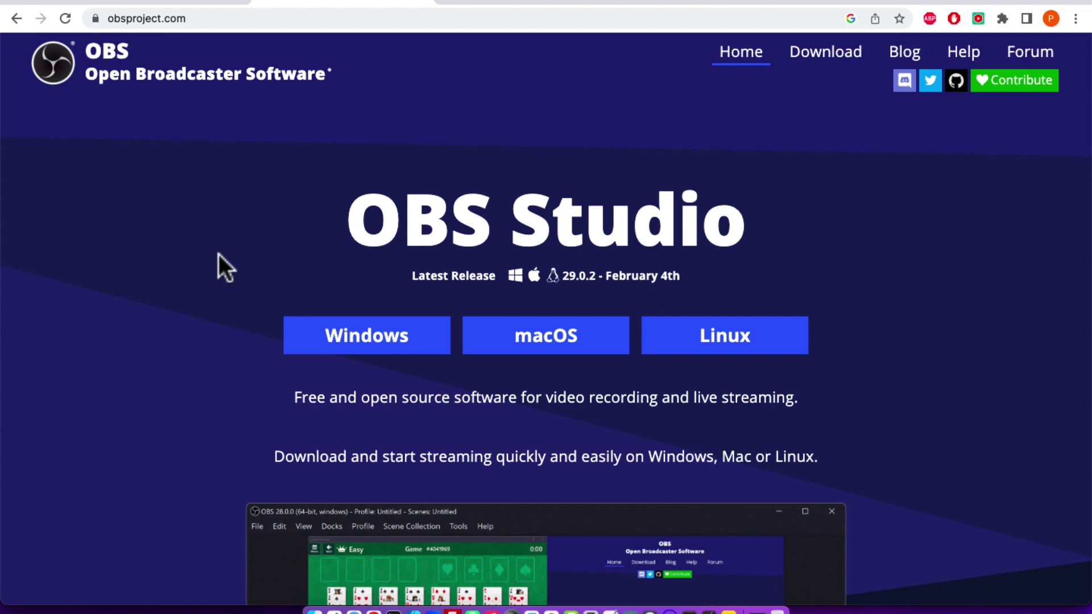
# Look over the OBS Studio, Camtasia and CapCut websites to compare the recording and editing software.
pyautogui.scroll(-3, 219, 254)
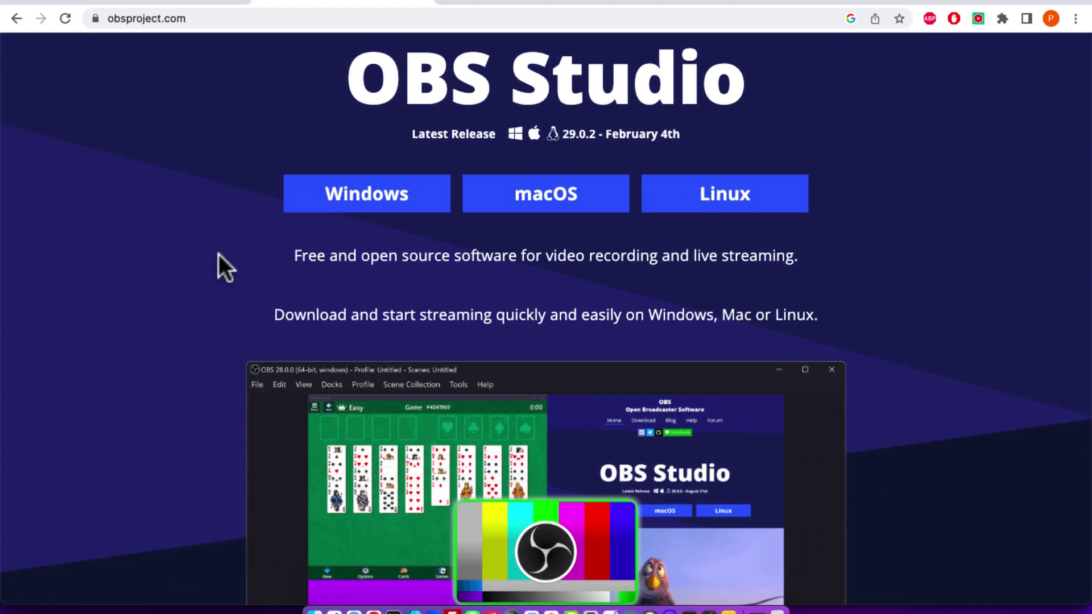
pyautogui.scroll(2, 219, 255)
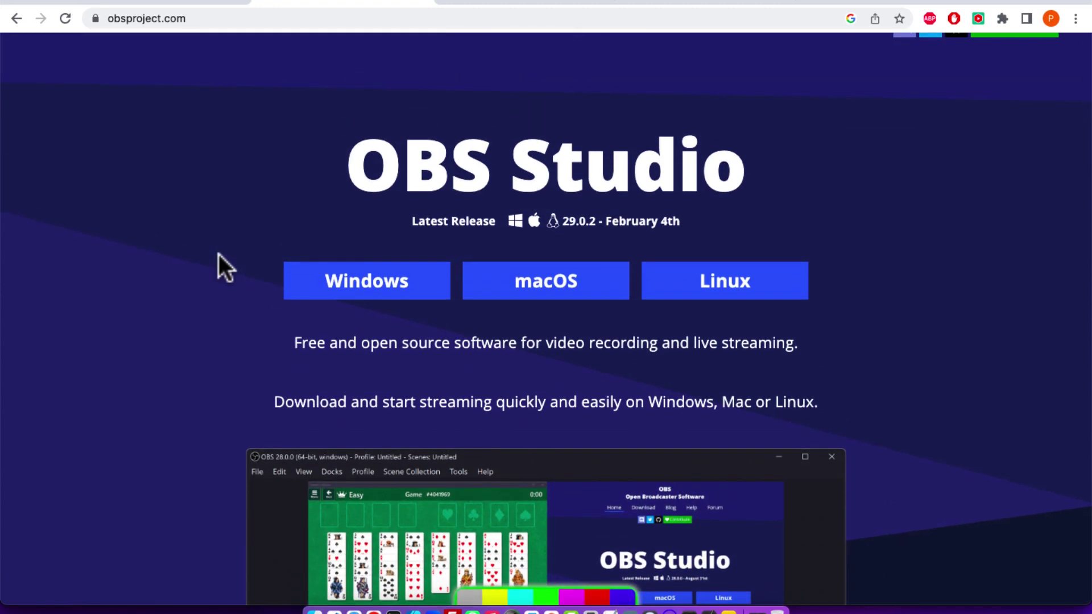
pyautogui.scroll(-1, 218, 254)
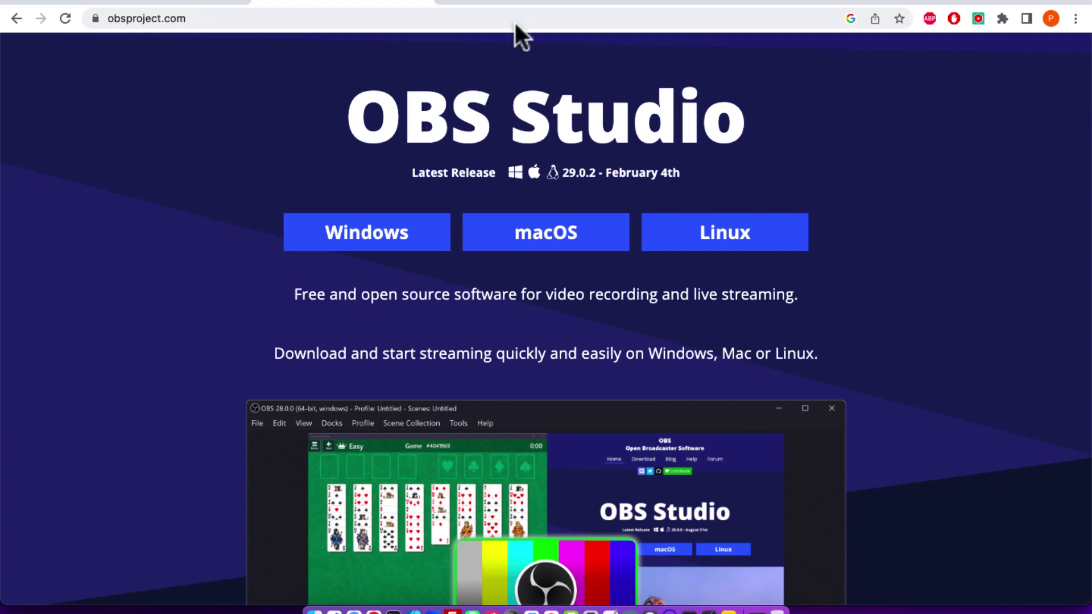
pyautogui.click(532, 8)
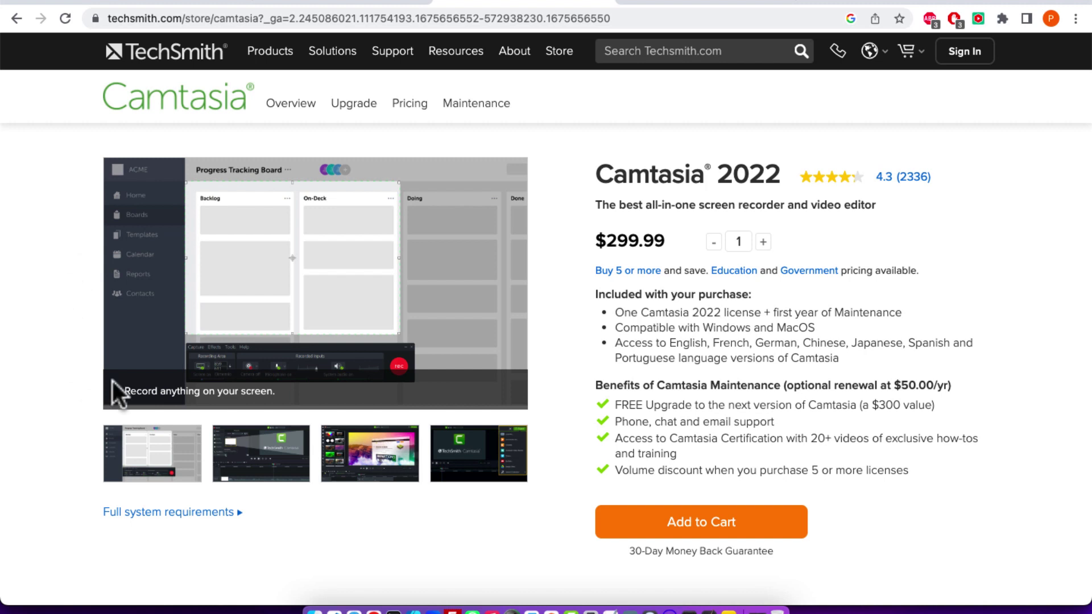
pyautogui.click(341, 8)
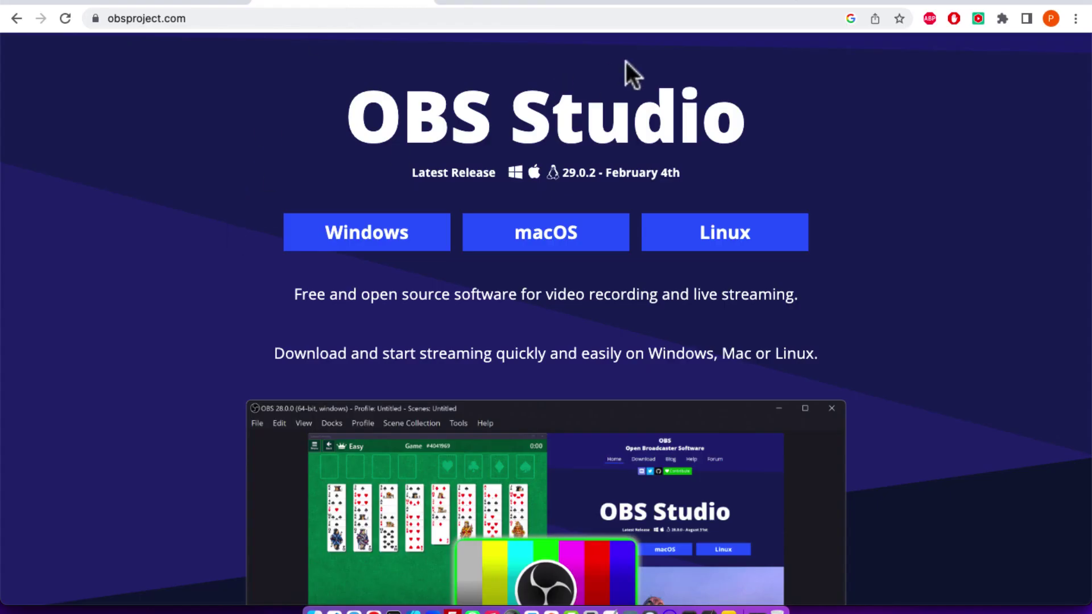
pyautogui.click(698, 2)
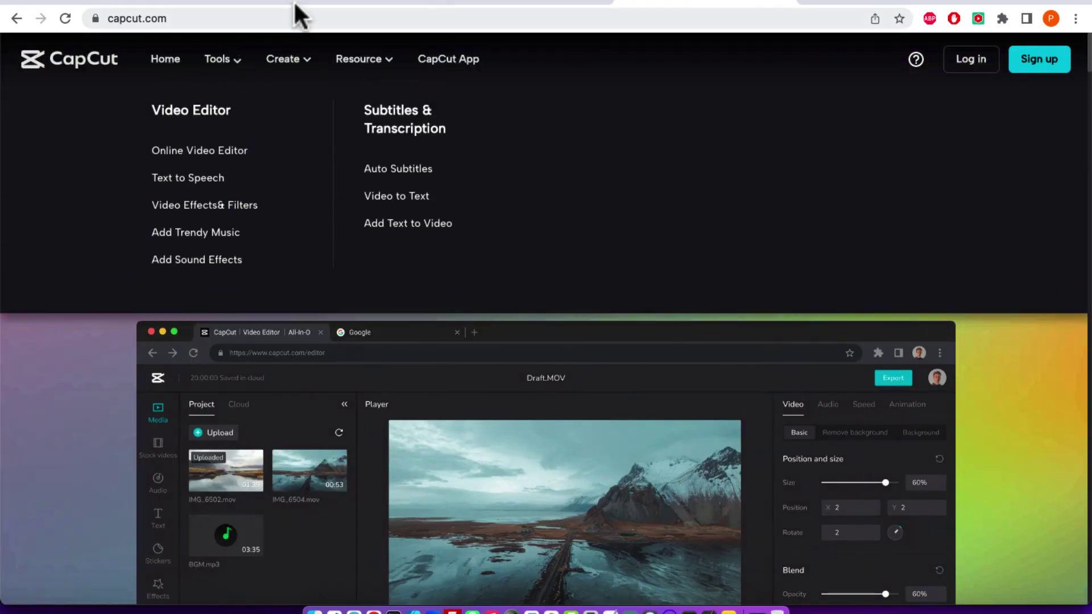
pyautogui.click(311, 3)
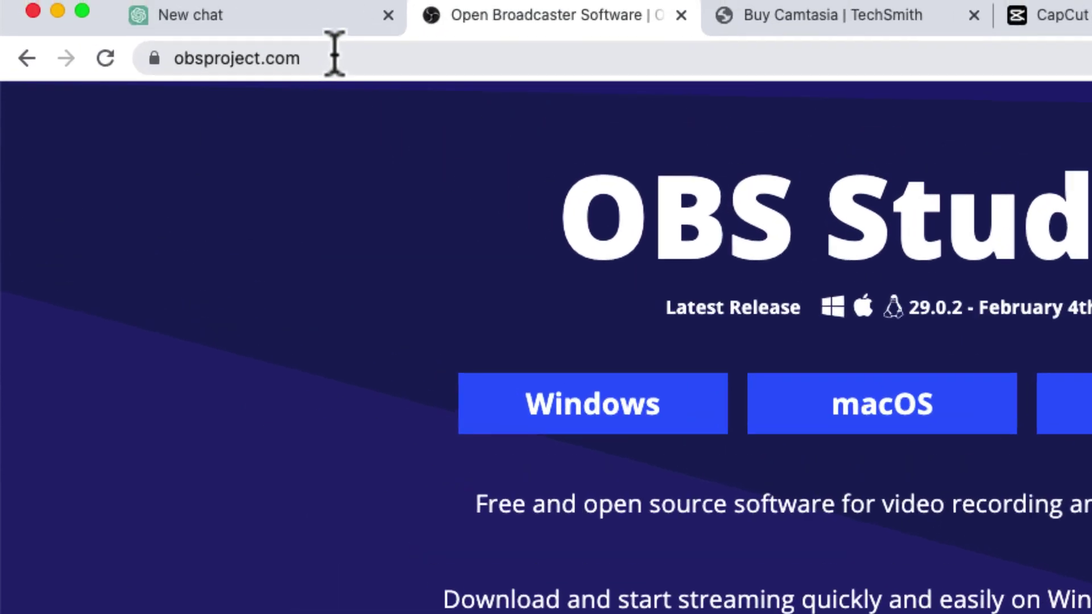
# Download the Windows version of OBS Studio from obsproject.com and dismiss the download bar.
pyautogui.moveTo(207, 17); pyautogui.dragTo(182, 15)
pyautogui.press('super+a')
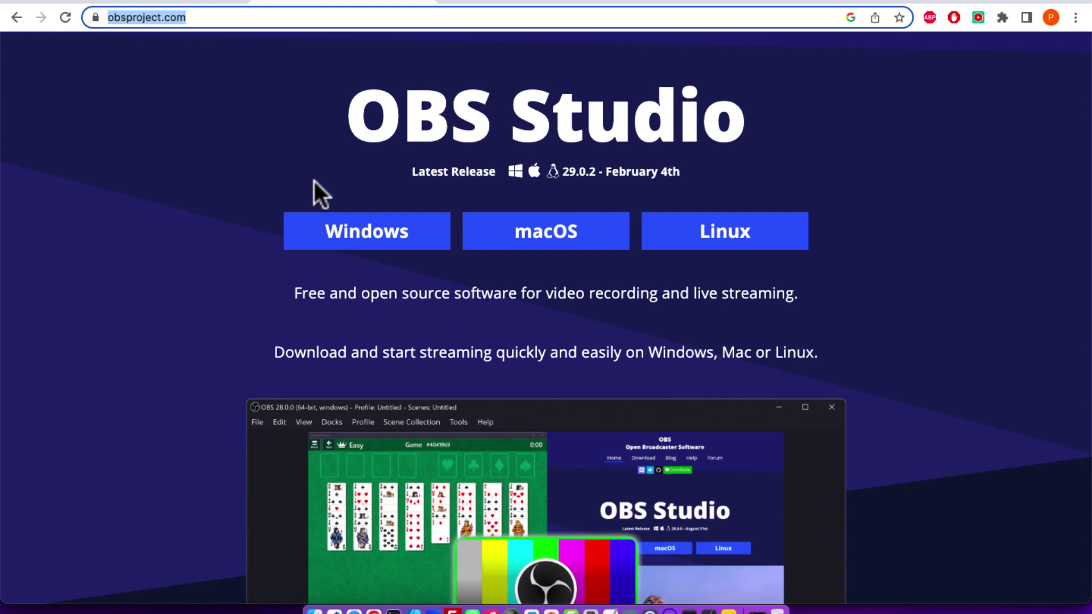
pyautogui.click(347, 225)
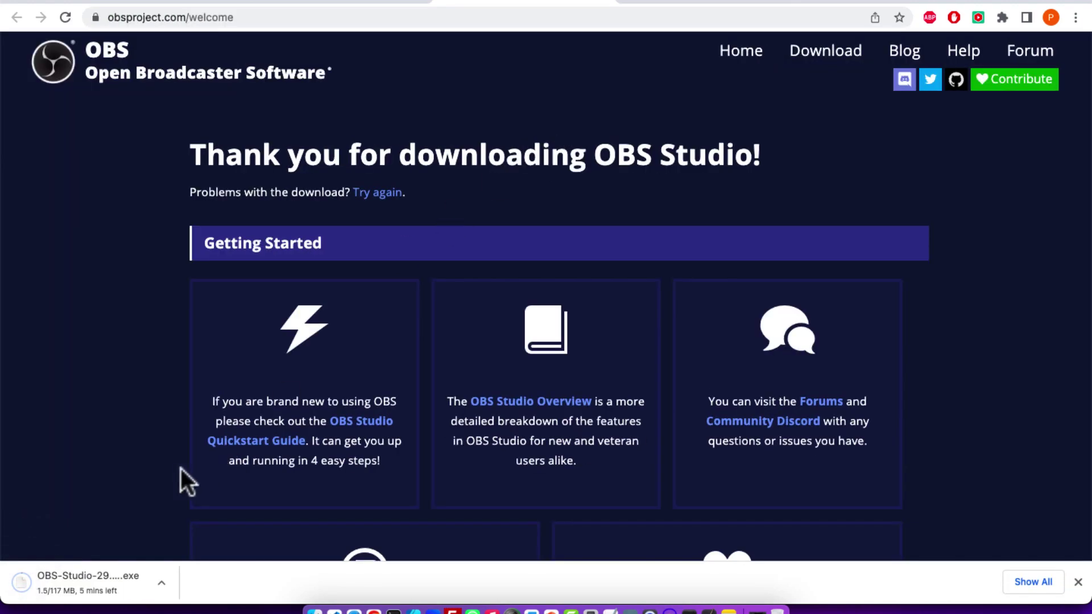
pyautogui.click(1076, 583)
# Switch to the installed OBS application and open its settings.
pyautogui.press('F4')
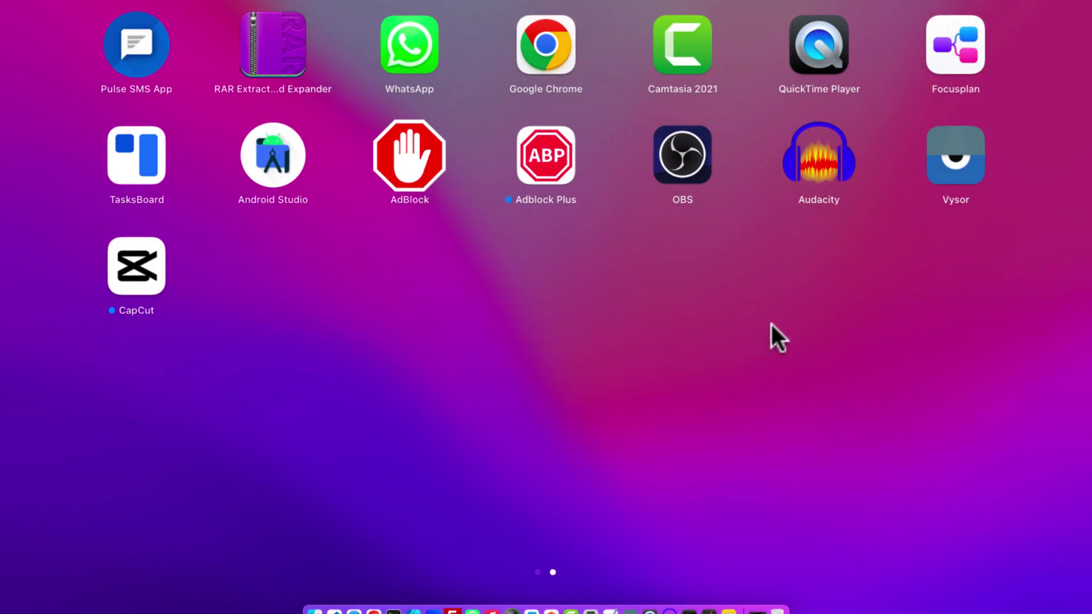
pyautogui.click(679, 164)
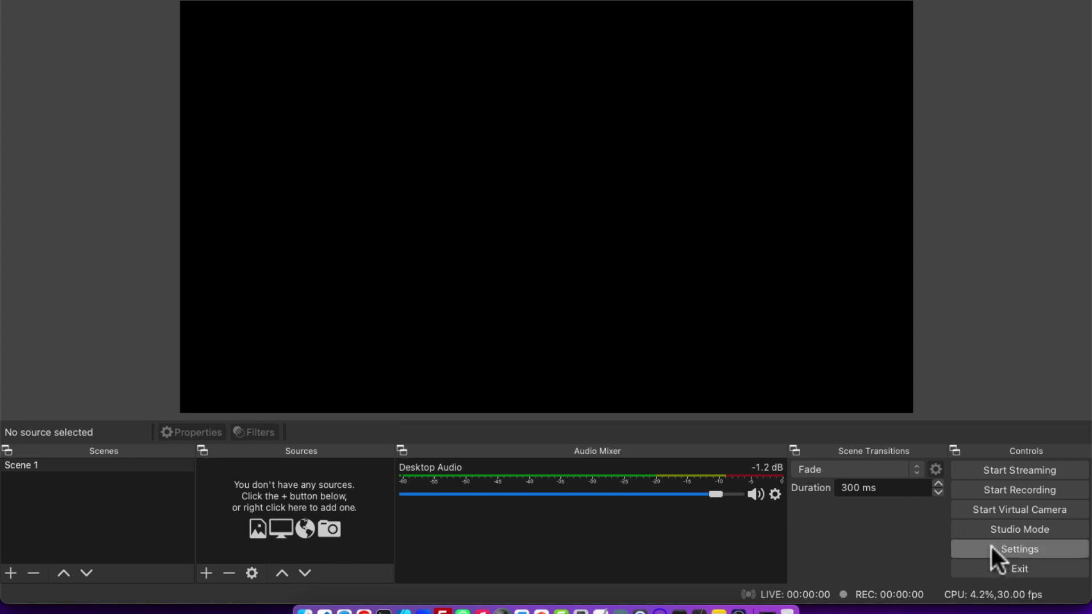
pyautogui.click(1029, 551)
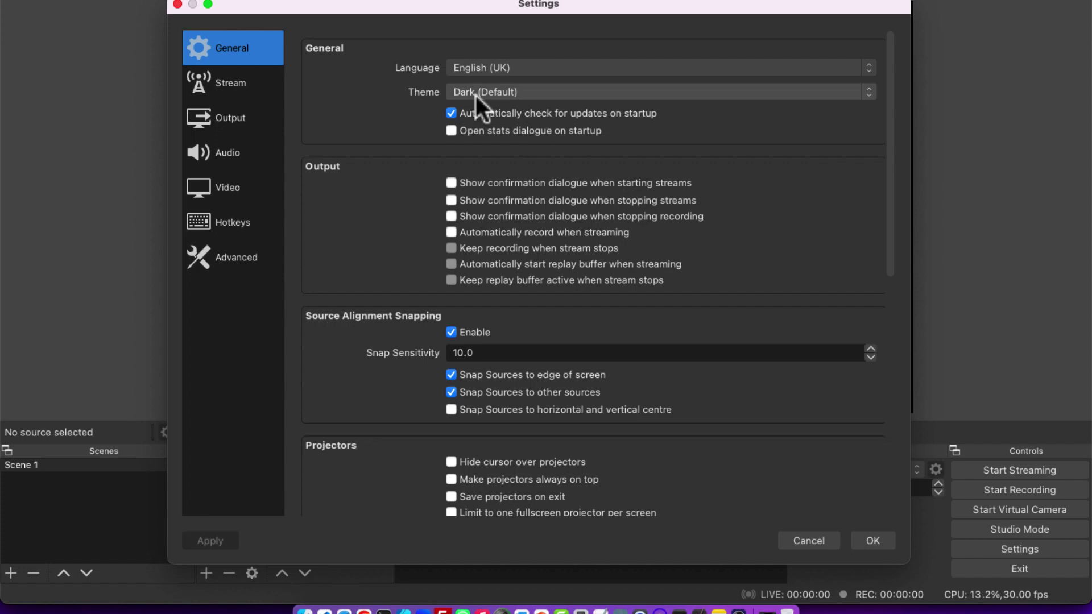
# Review the recording output settings, checking the save folder selection and the available recording formats.
pyautogui.click(230, 124)
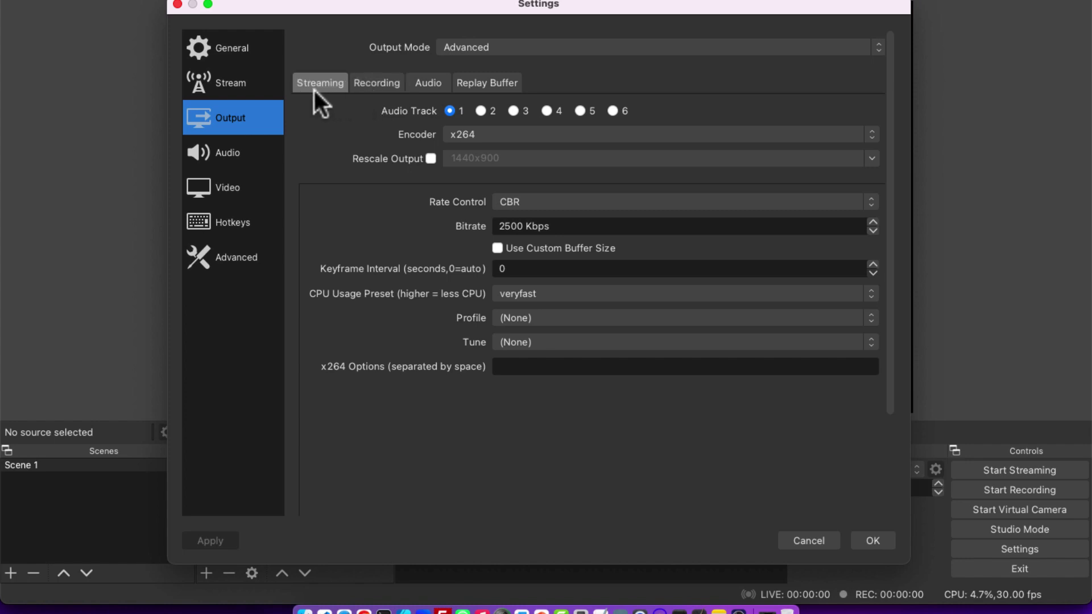
pyautogui.click(369, 85)
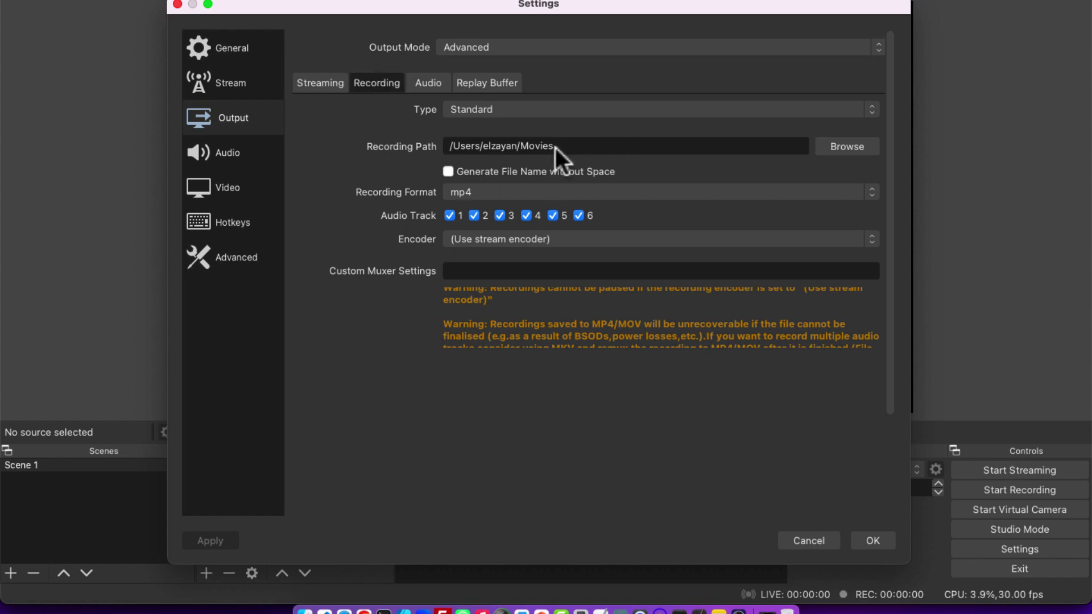
pyautogui.click(723, 152)
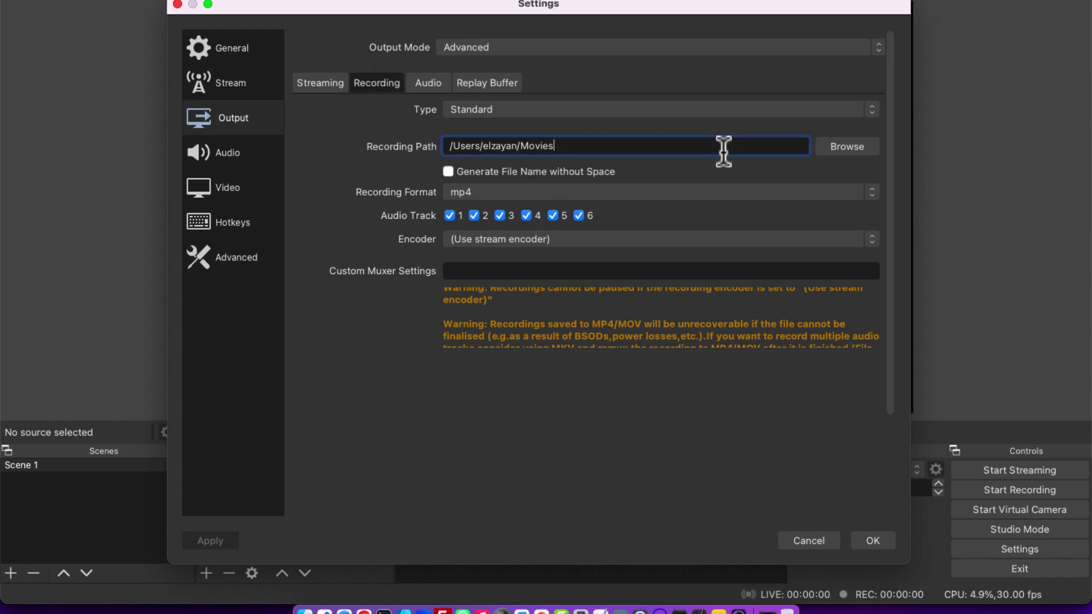
pyautogui.click(835, 146)
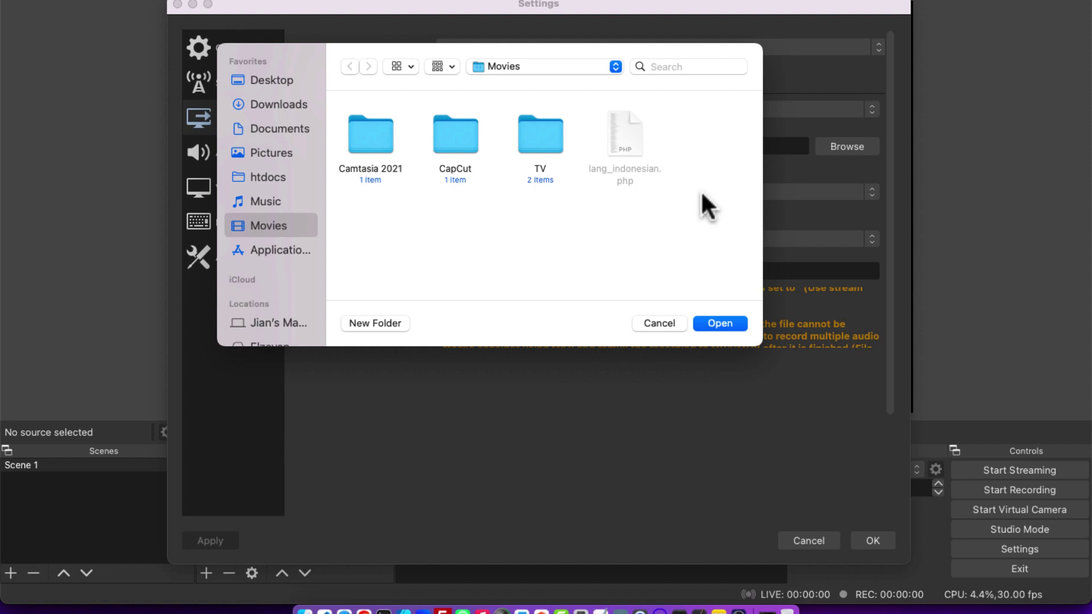
pyautogui.click(671, 325)
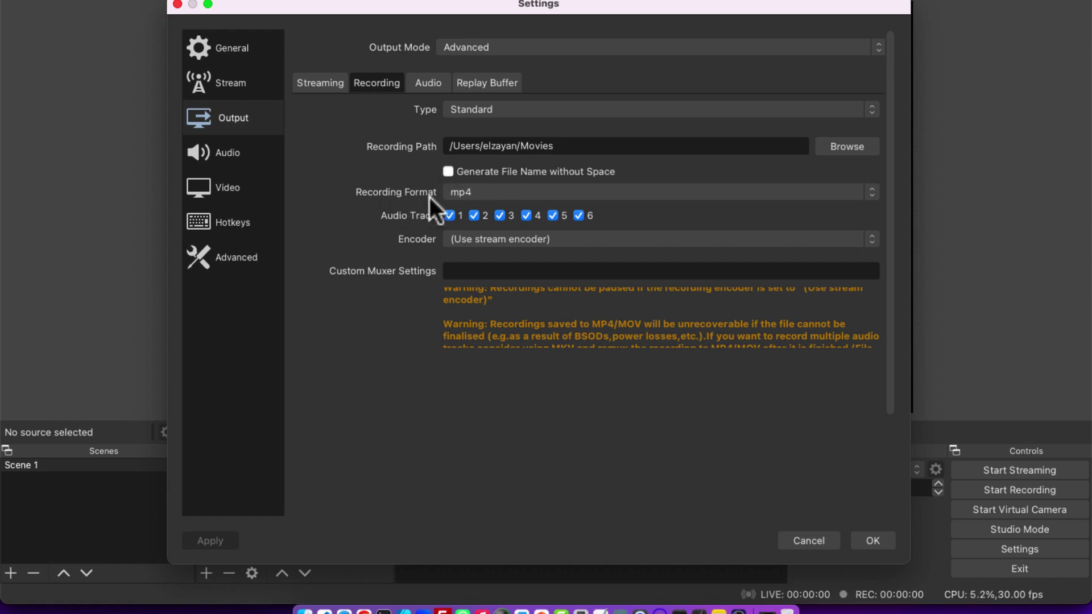
pyautogui.click(497, 194)
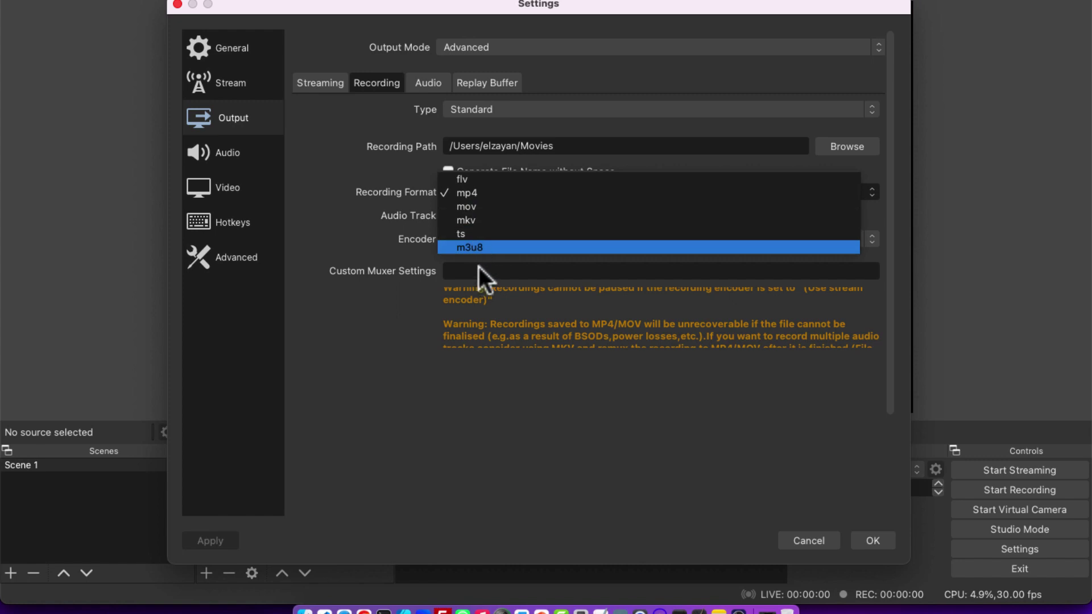
pyautogui.click(416, 175)
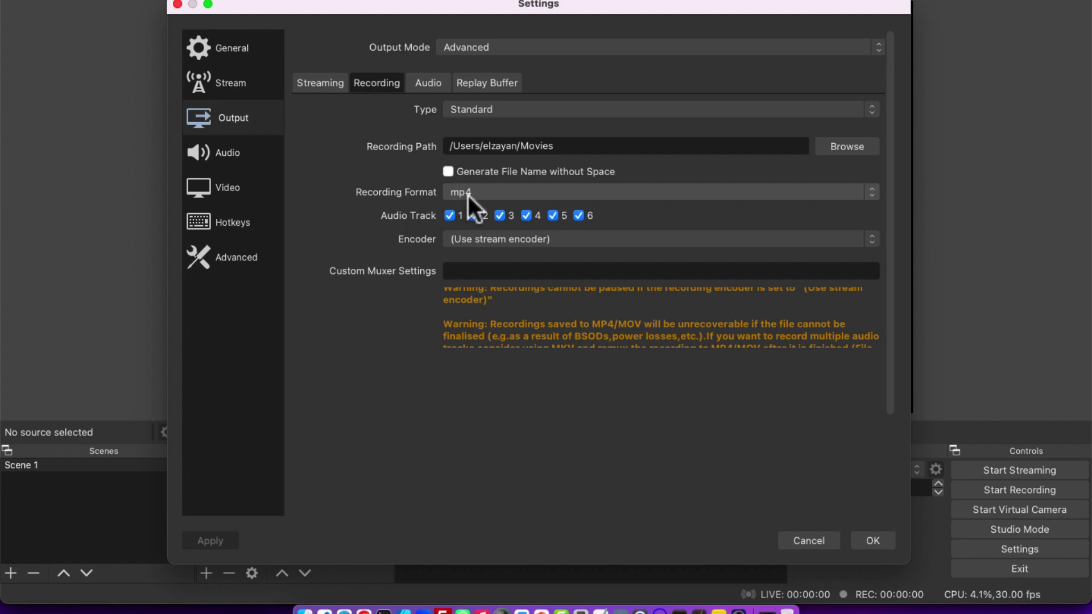
# Look through the audio bitrate settings of the output tracks.
pyautogui.click(432, 86)
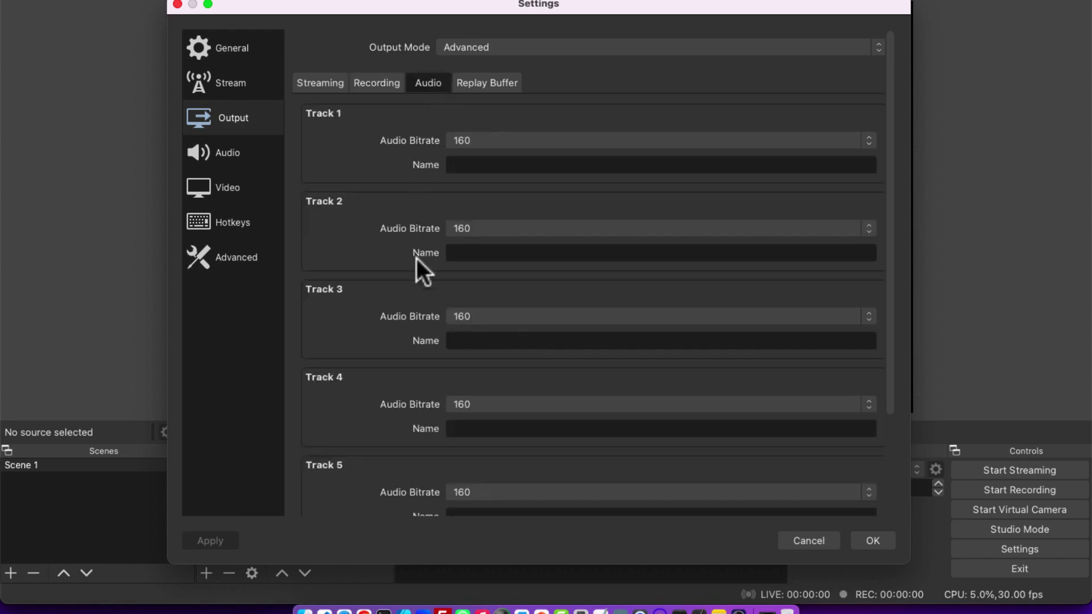
pyautogui.scroll(-3, 417, 258)
pyautogui.scroll(4, 416, 268)
# Examine the video settings against the preview canvas and review the available output resolutions.
pyautogui.click(215, 191)
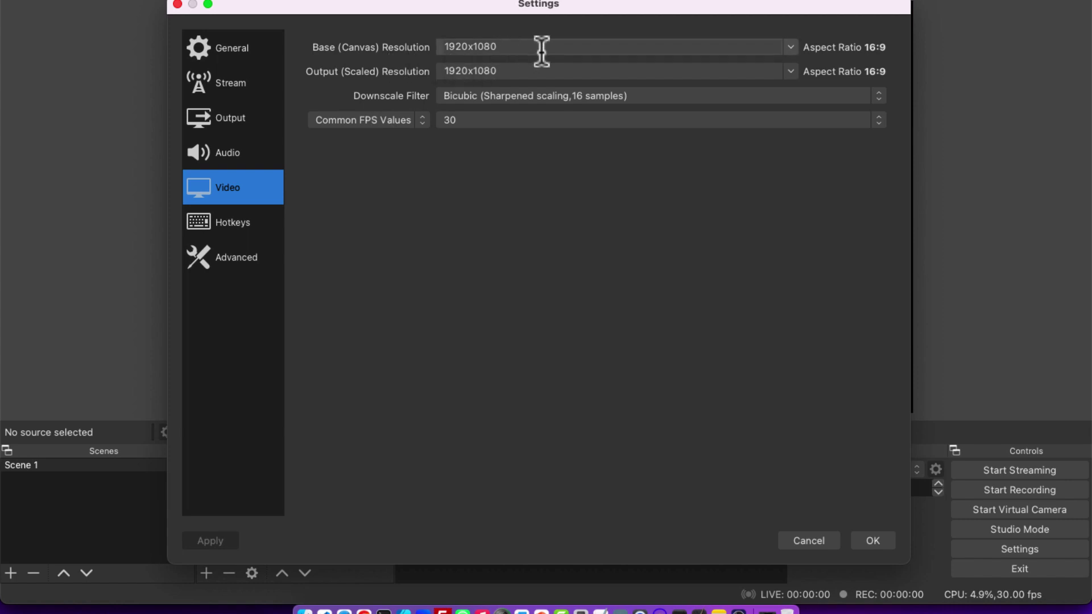
pyautogui.moveTo(278, 7); pyautogui.dragTo(254, 381)
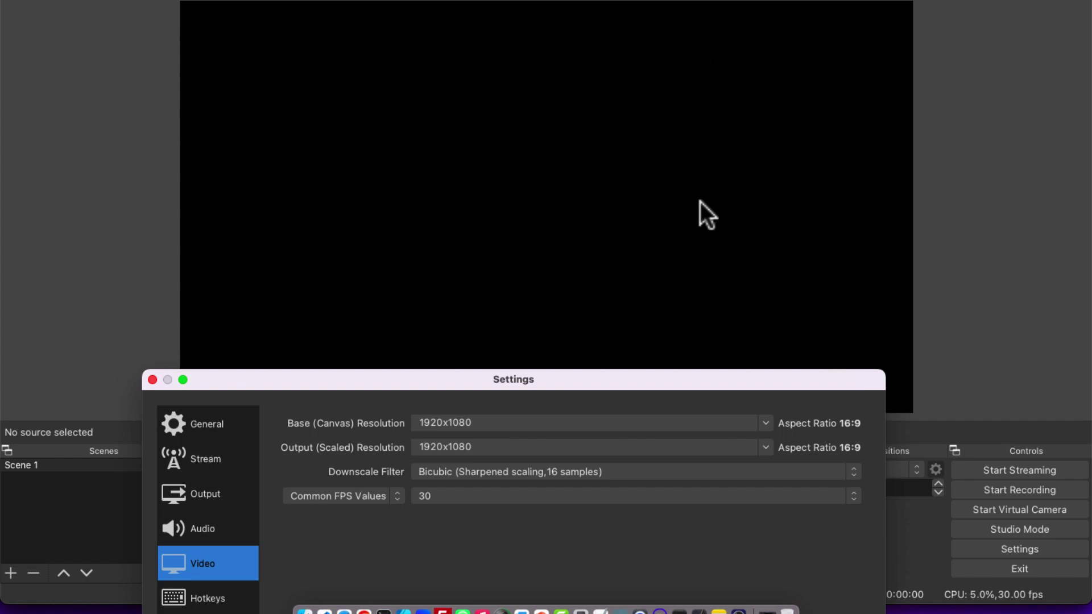
pyautogui.moveTo(447, 382); pyautogui.dragTo(472, 34)
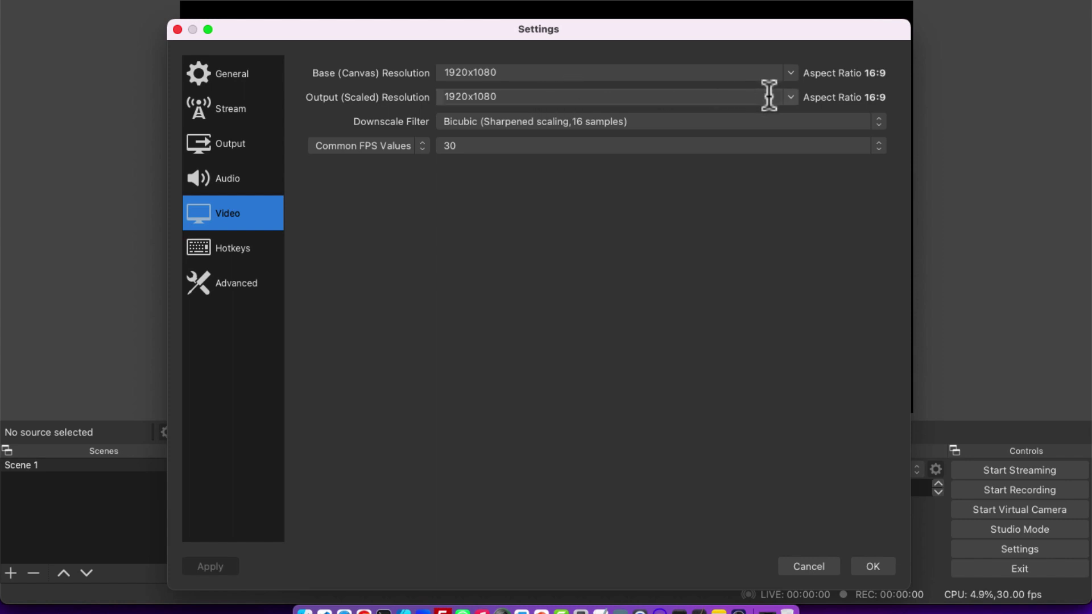
pyautogui.click(790, 100)
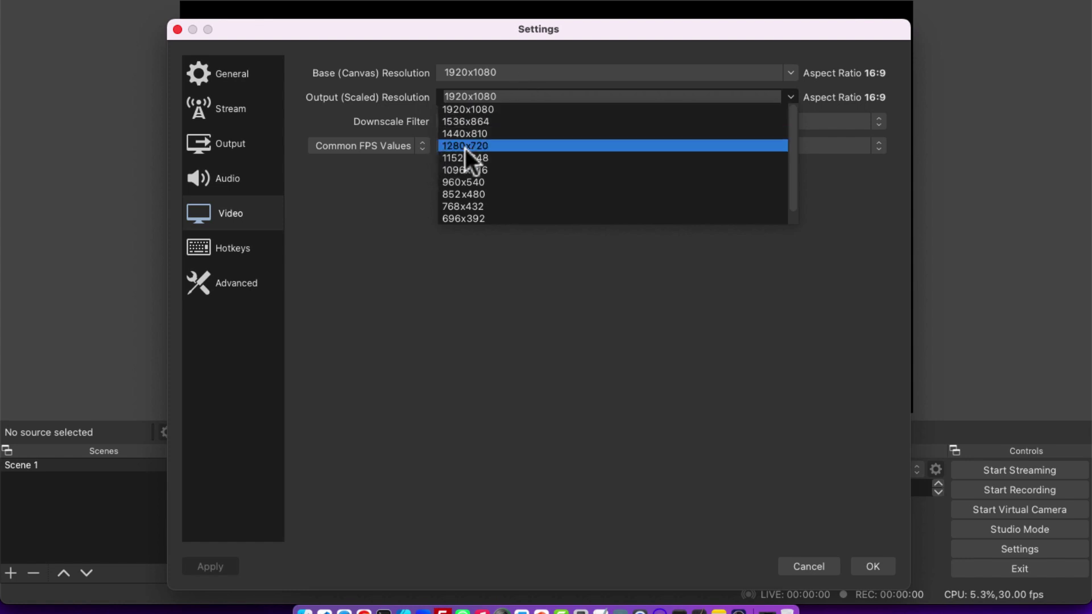
pyautogui.click(424, 82)
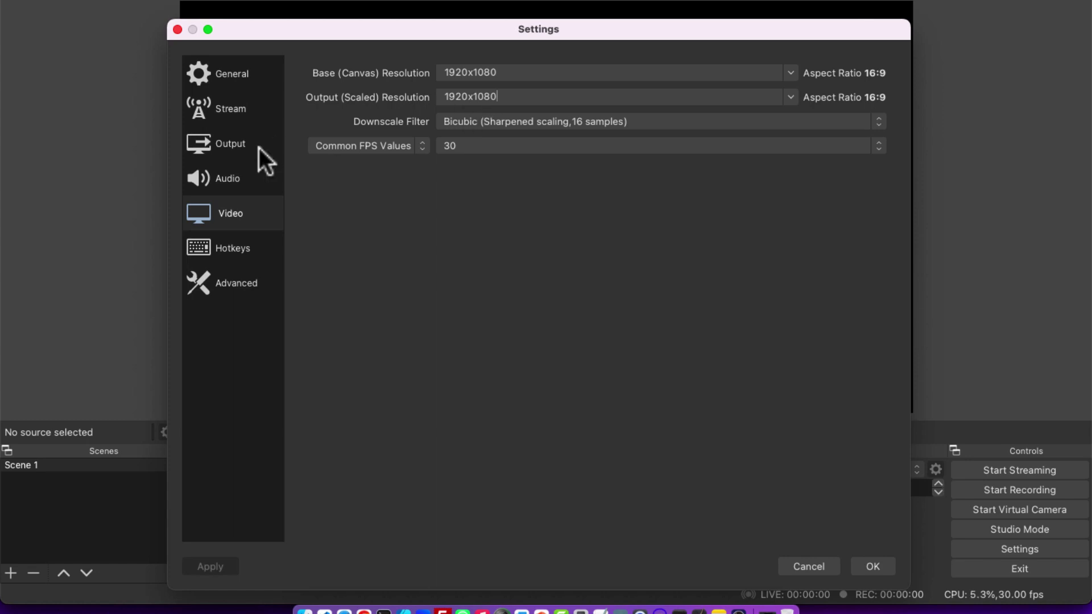
# Set the general audio sample rate to 48 kHz.
pyautogui.click(229, 181)
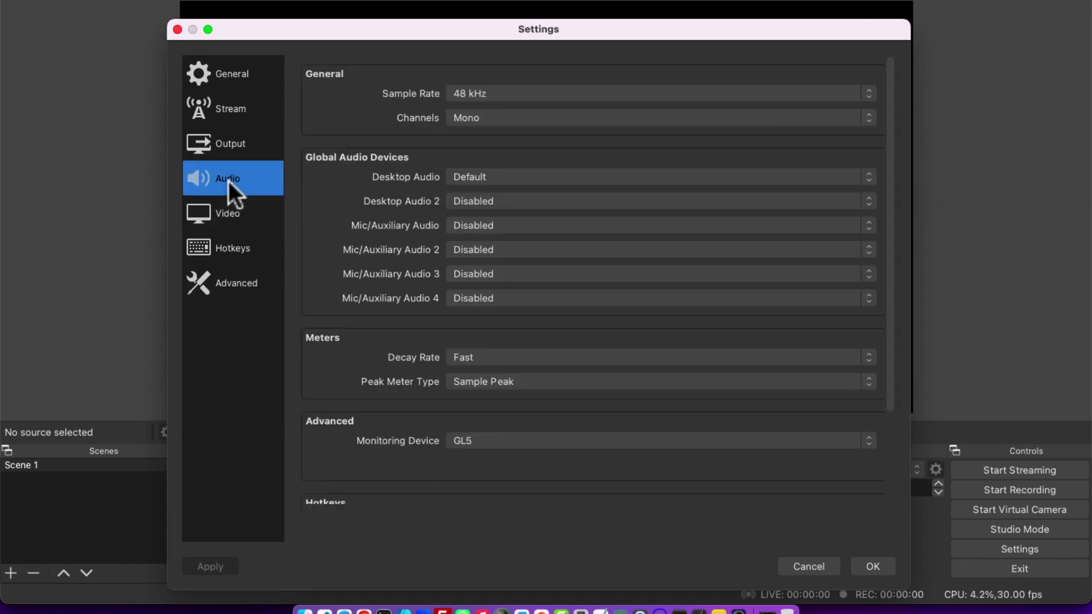
pyautogui.click(532, 94)
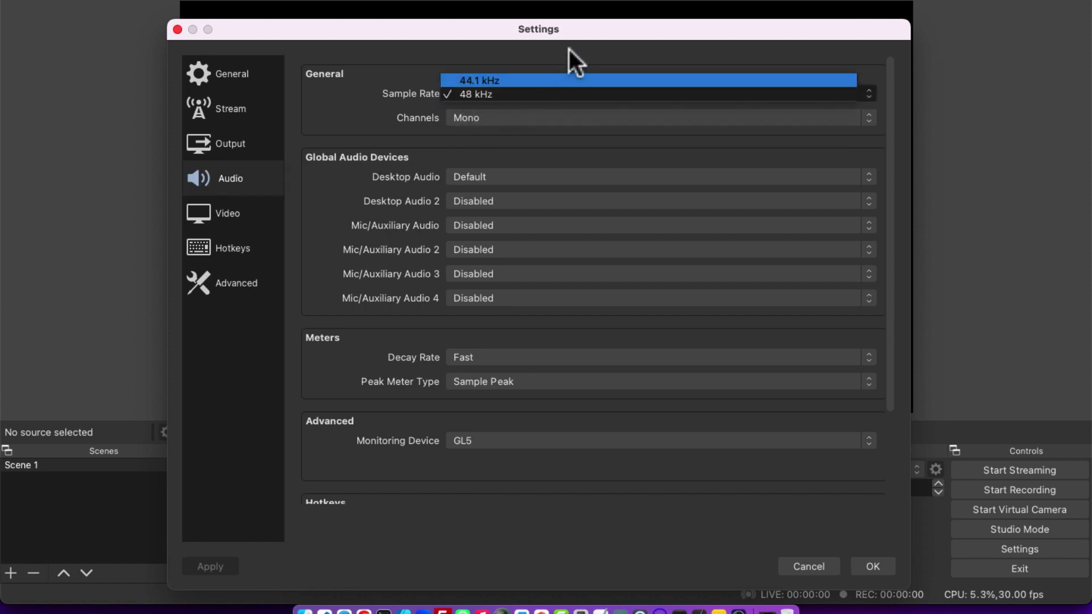
pyautogui.click(507, 91)
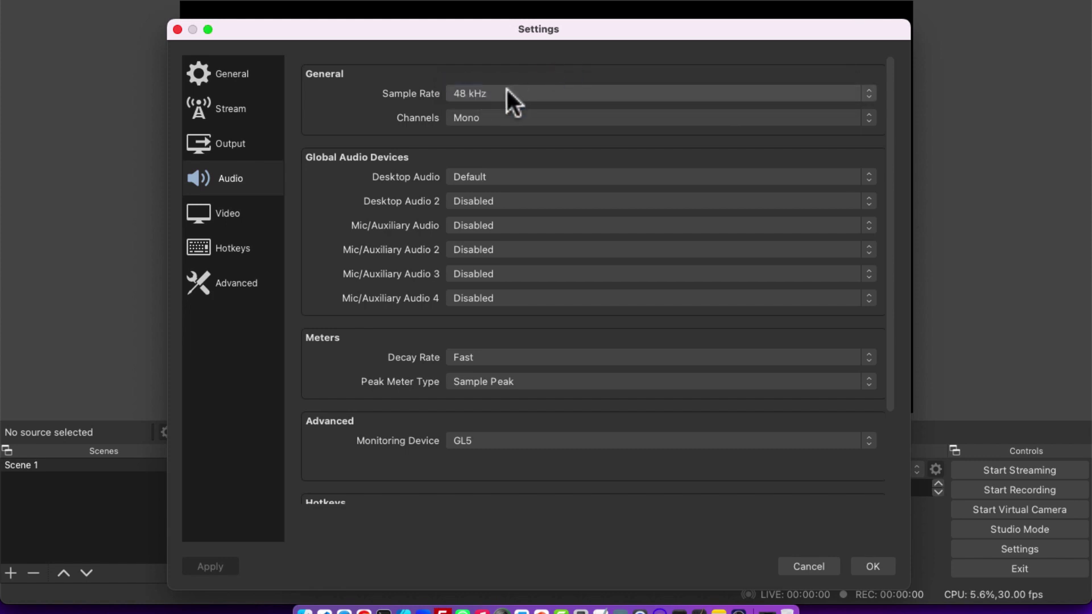
pyautogui.click(496, 97)
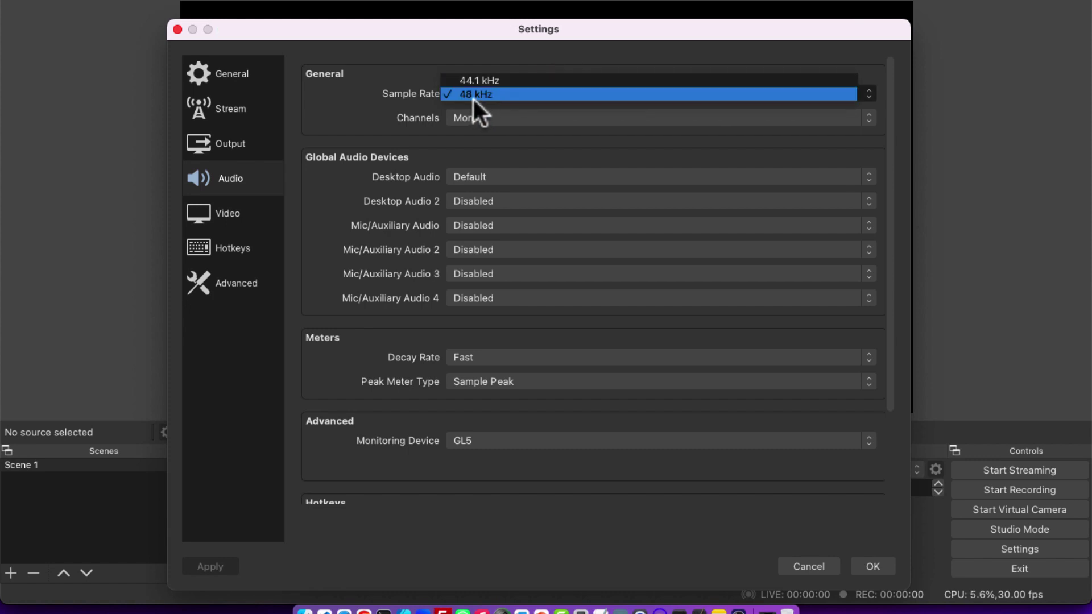
pyautogui.click(407, 84)
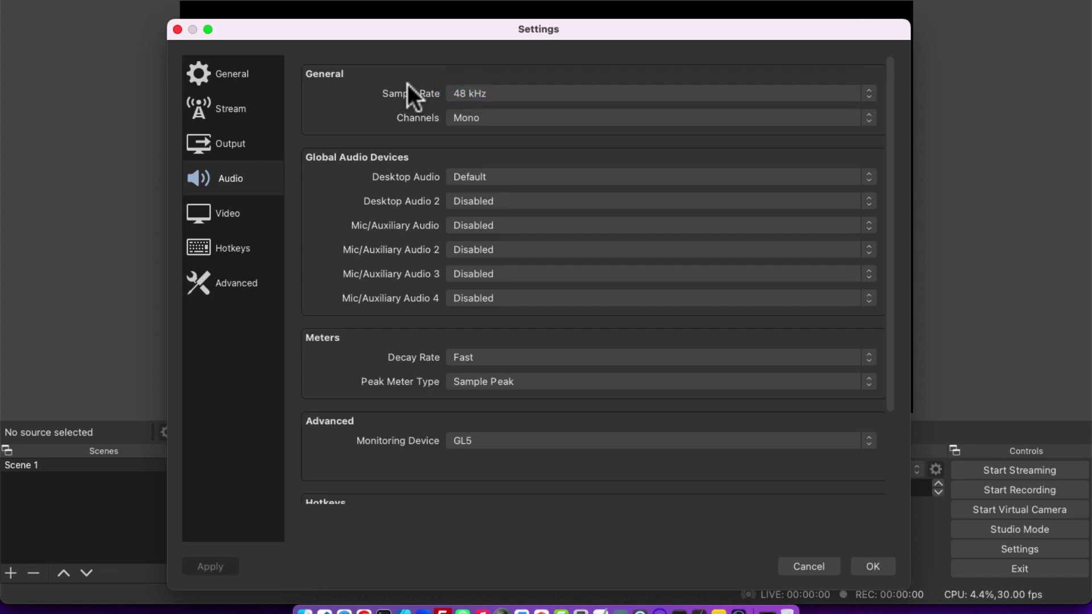
# Set the audio channels to Mono and accept the settings.
pyautogui.click(476, 120)
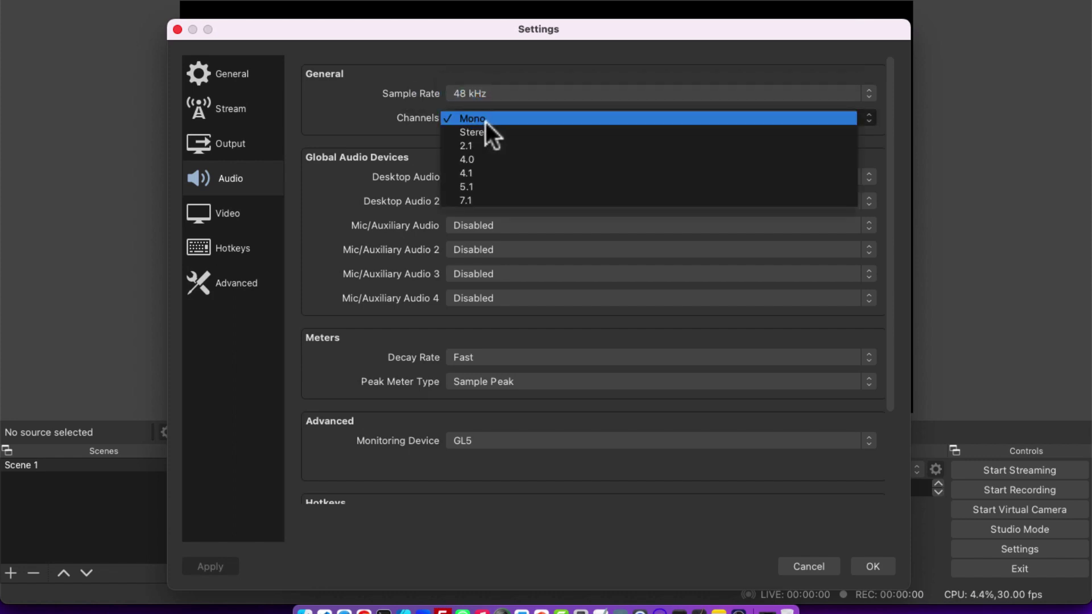
pyautogui.click(488, 121)
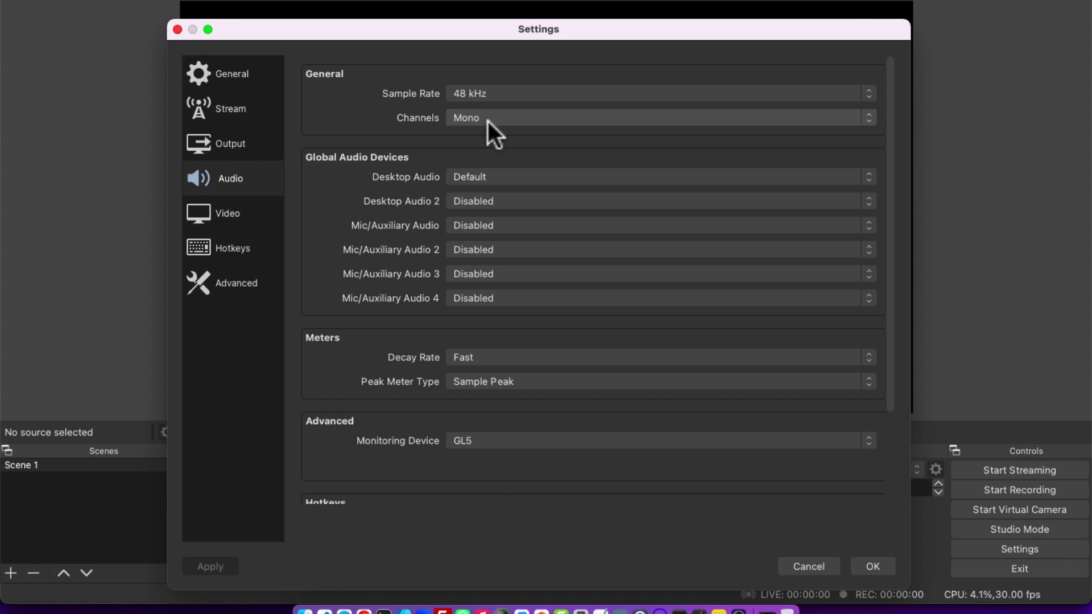
pyautogui.click(488, 121)
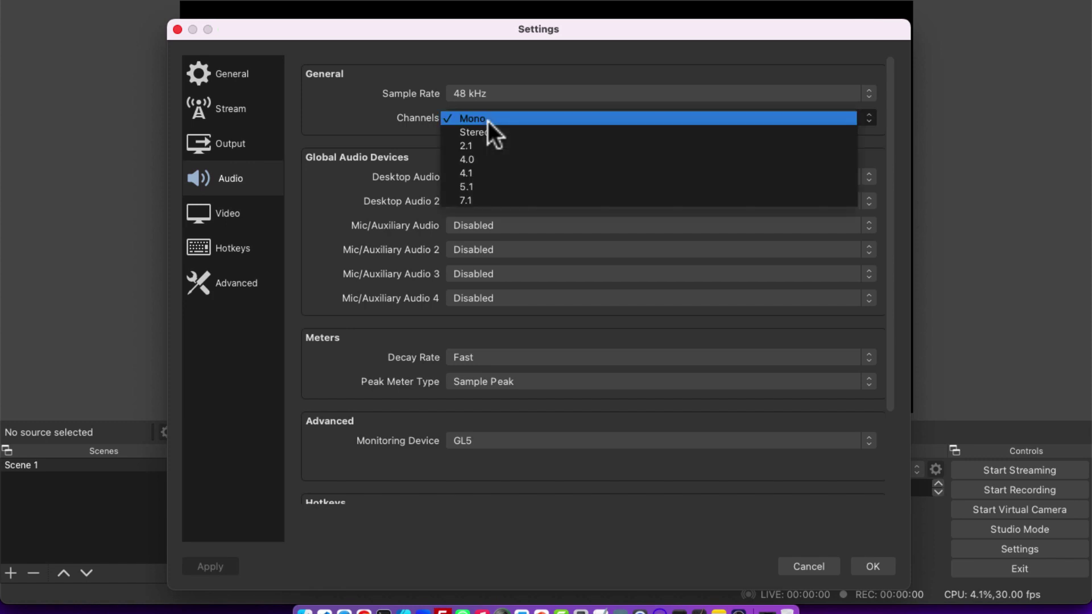
pyautogui.click(517, 120)
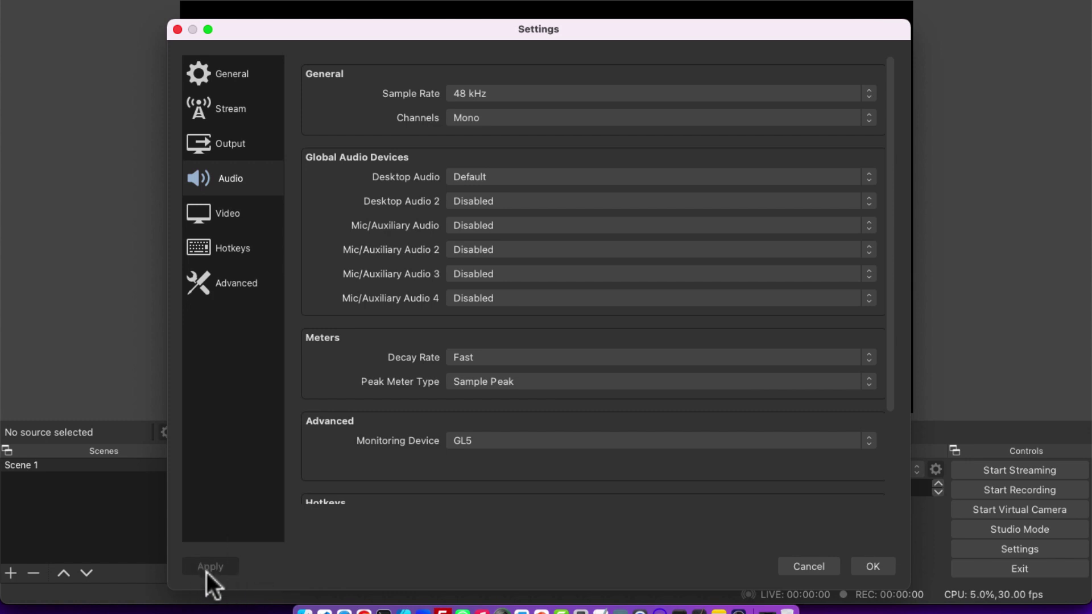
pyautogui.click(873, 567)
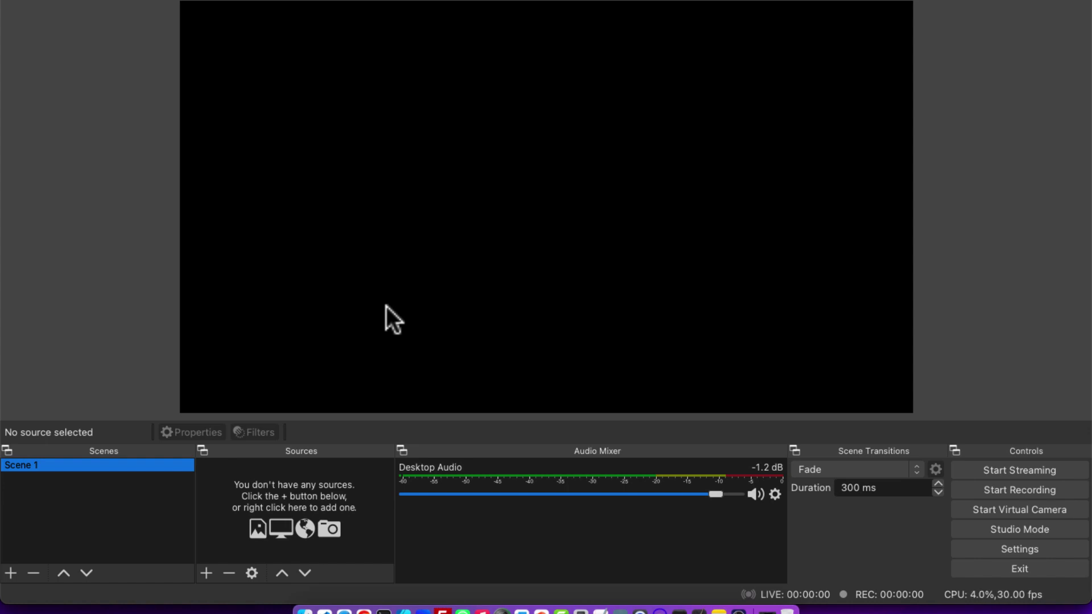
# Add a new Display Capture source to Scene 1 with its default name and make it visible.
pyautogui.click(206, 573)
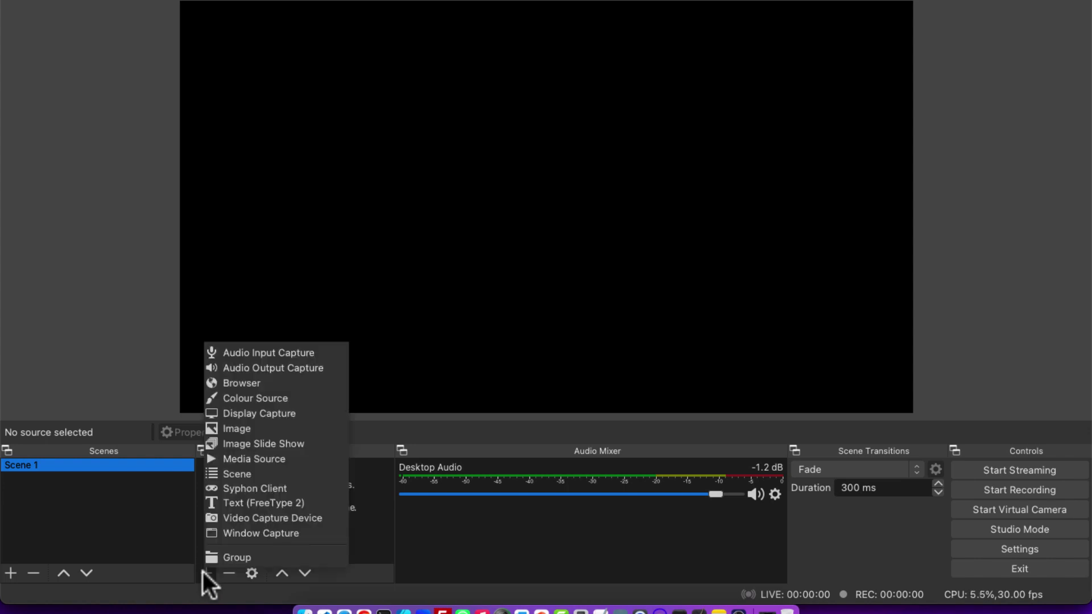
pyautogui.click(242, 414)
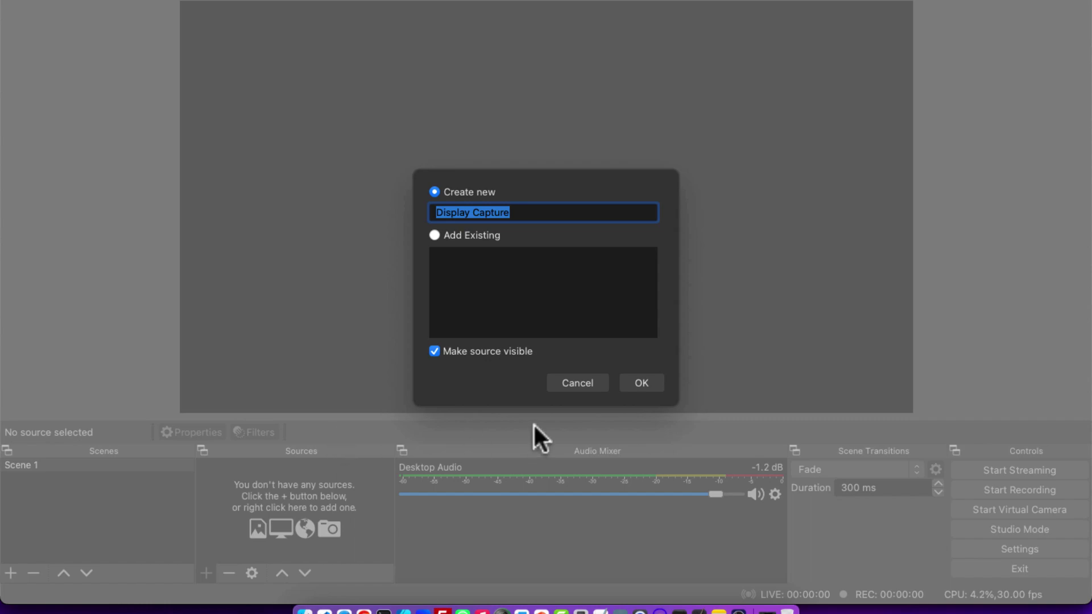
pyautogui.click(642, 387)
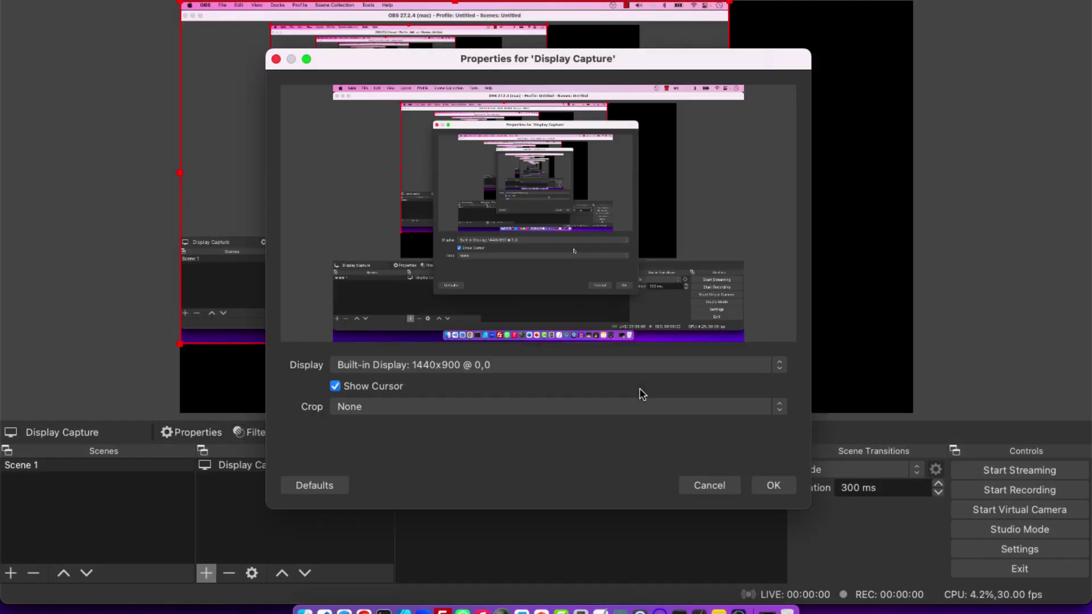
# Set the captured display to Built-in Display: 1440x900 with Show Cursor enabled, and accept the properties.
pyautogui.click(579, 376)
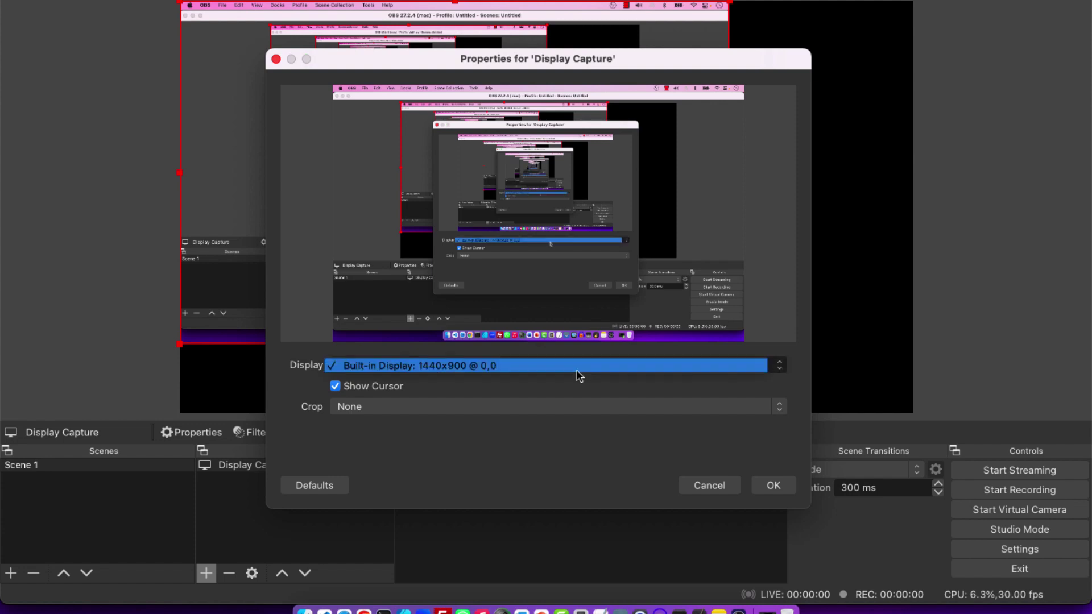
pyautogui.click(568, 378)
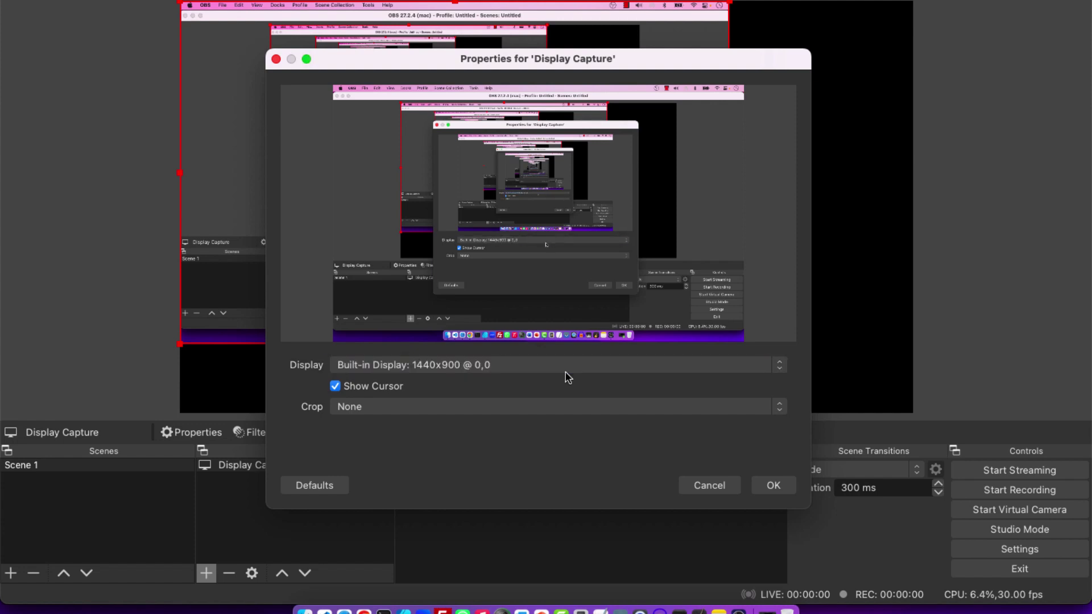
pyautogui.click(520, 373)
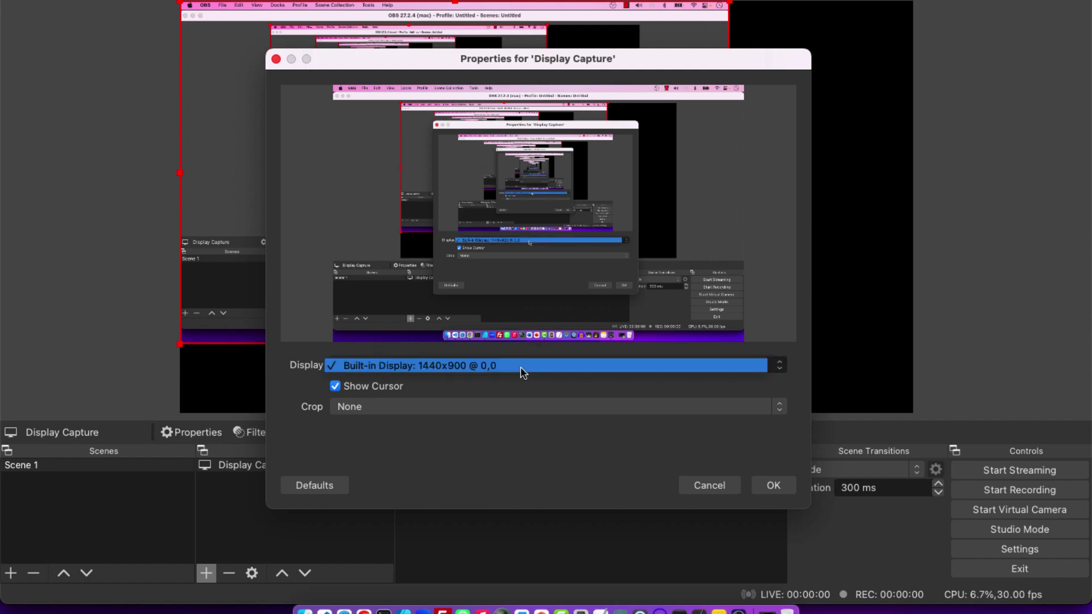
pyautogui.click(522, 373)
pyautogui.click(335, 386)
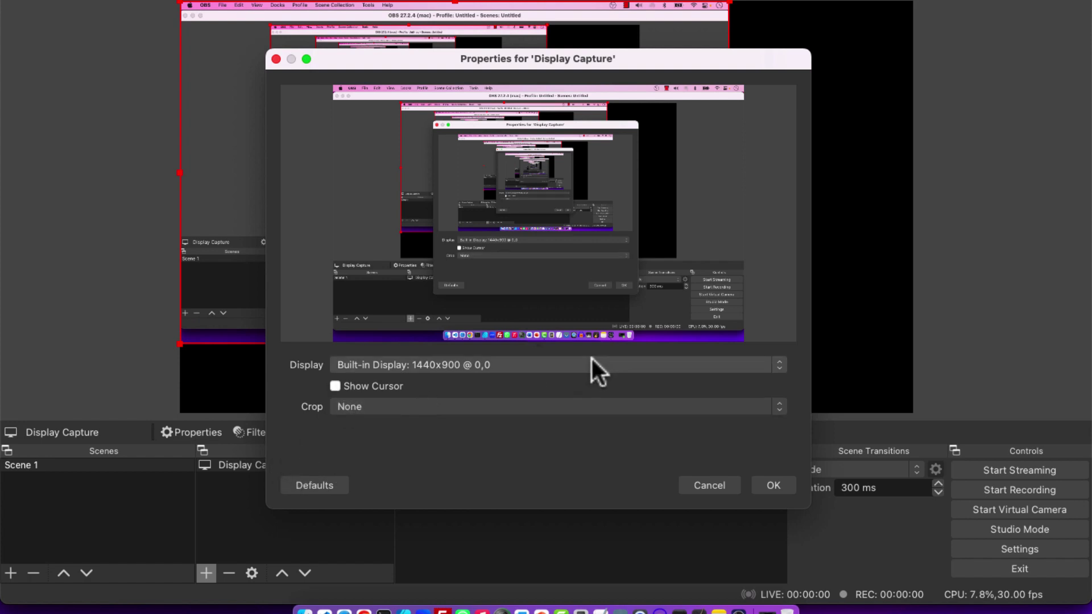
pyautogui.click(335, 386)
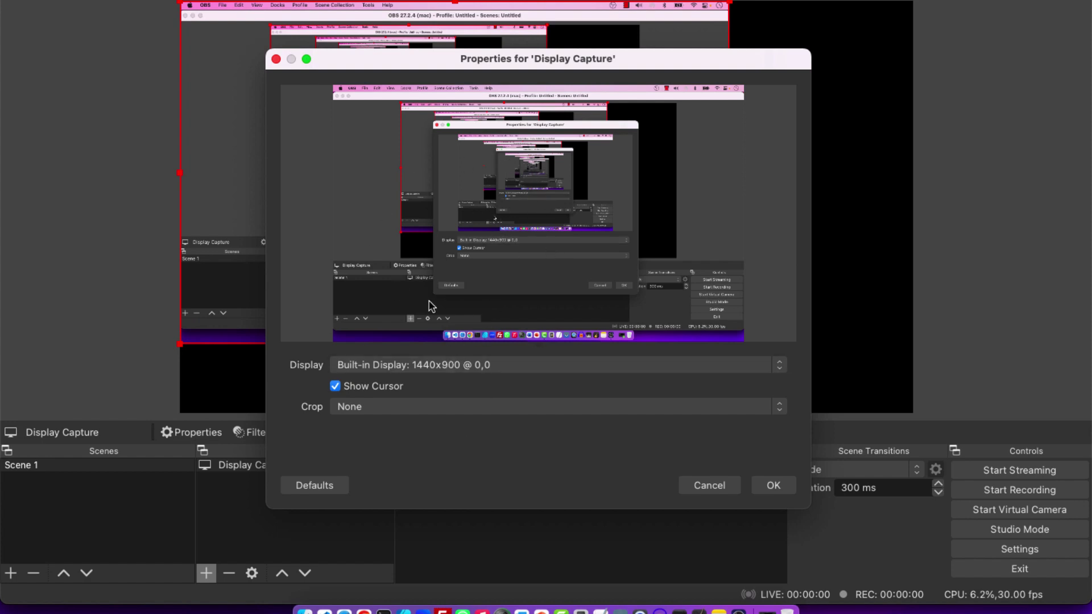
pyautogui.click(773, 485)
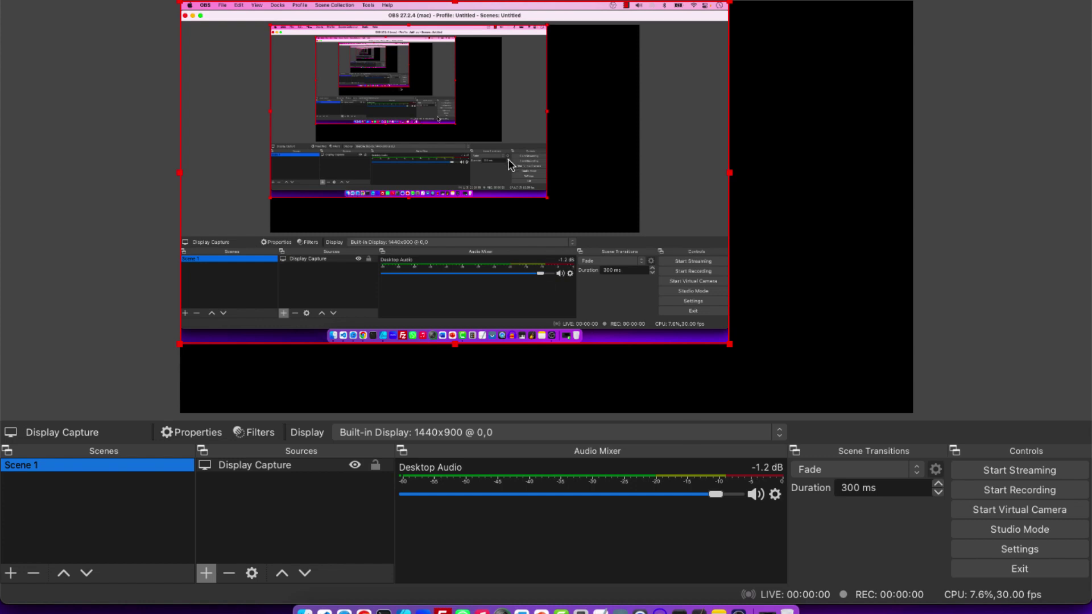
# Enlarge the display capture from its lower-right corner until it fills the canvas width, and deselect it.
pyautogui.click(562, 166)
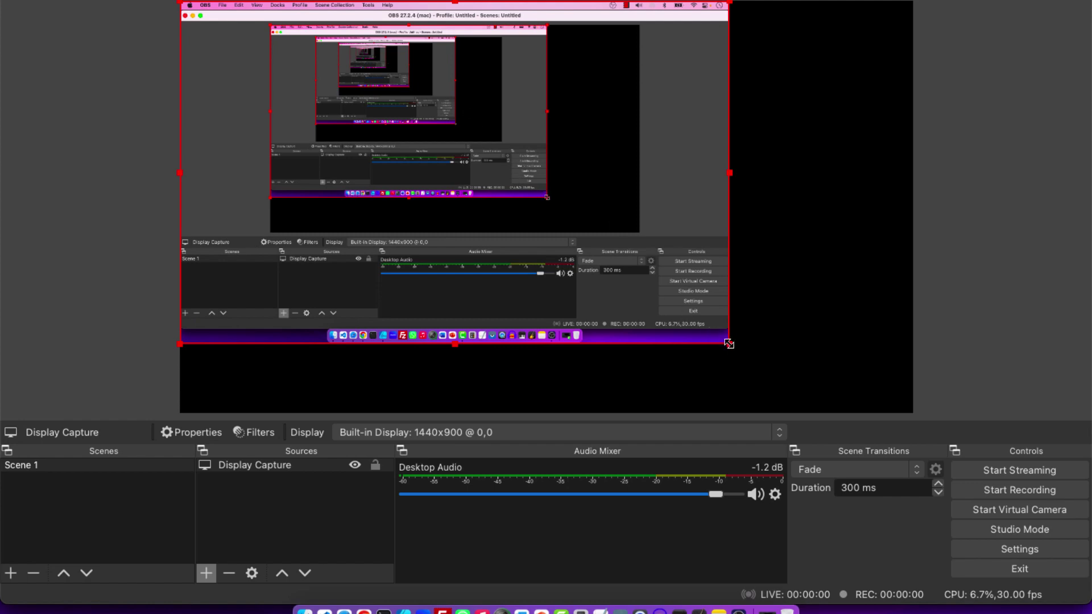
pyautogui.moveTo(728, 342); pyautogui.dragTo(871, 390)
pyautogui.moveTo(895, 392); pyautogui.dragTo(907, 394)
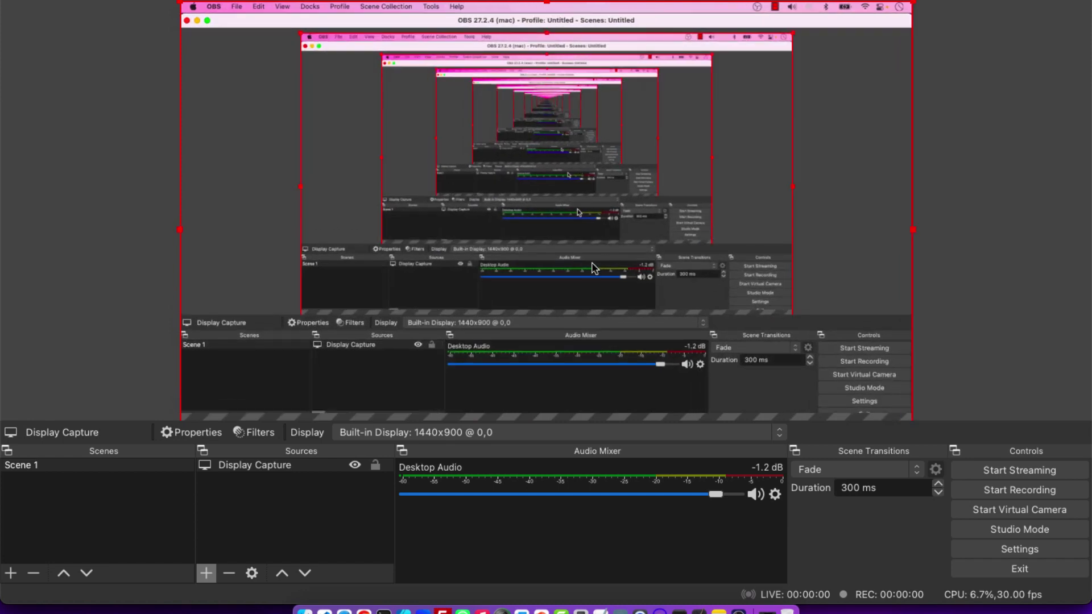
pyautogui.moveTo(619, 361)
pyautogui.mouseDown()
pyautogui.moveTo(614, 351)
pyautogui.moveTo(614, 362)
pyautogui.mouseUp()
pyautogui.click(91, 236)
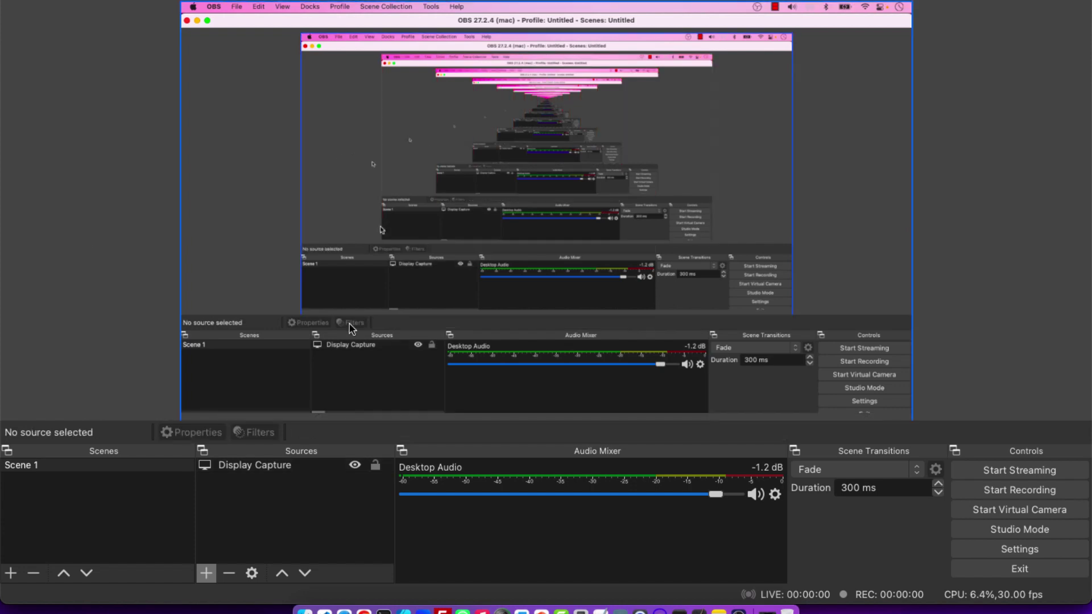
# Shrink the display capture from its upper-left corner, move it to the canvas's upper-left corner and scale it back up to fill the canvas.
pyautogui.click(428, 330)
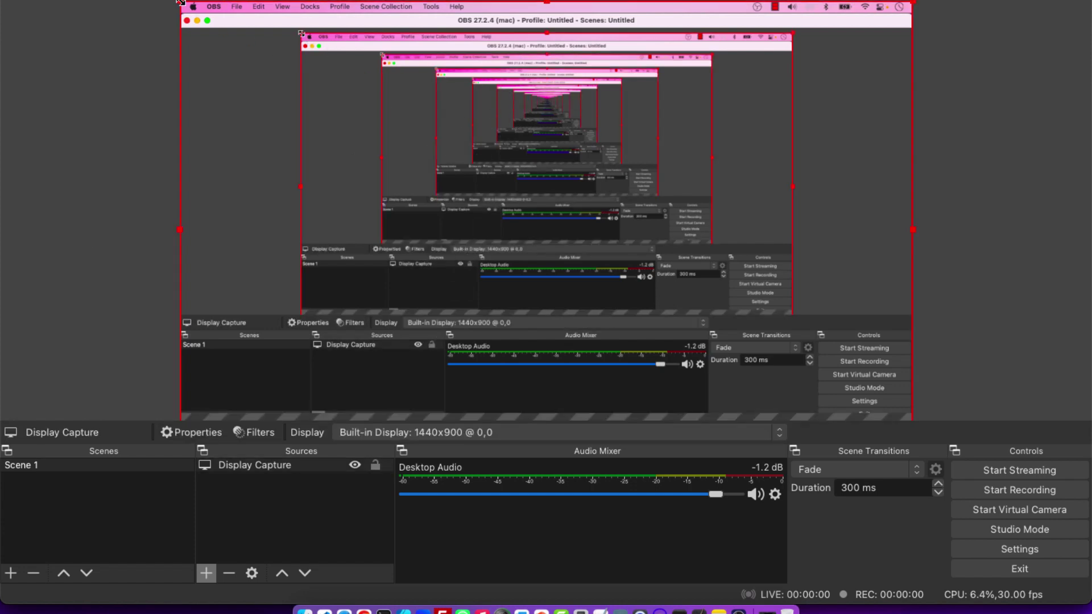
pyautogui.moveTo(180, 2); pyautogui.dragTo(264, 49)
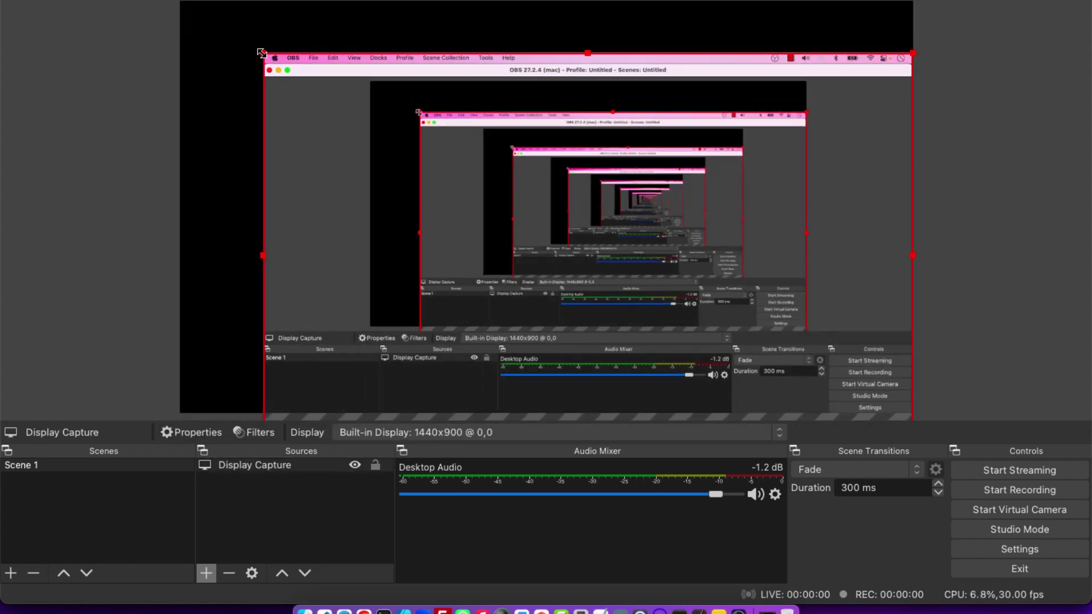
pyautogui.moveTo(410, 156); pyautogui.dragTo(326, 93)
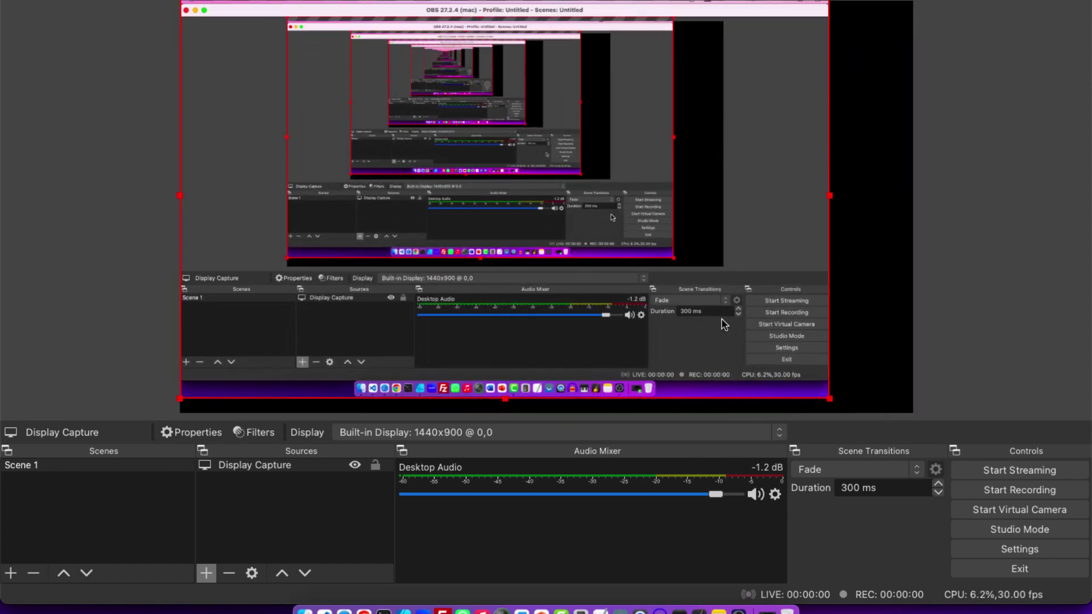
pyautogui.moveTo(725, 326); pyautogui.dragTo(723, 333)
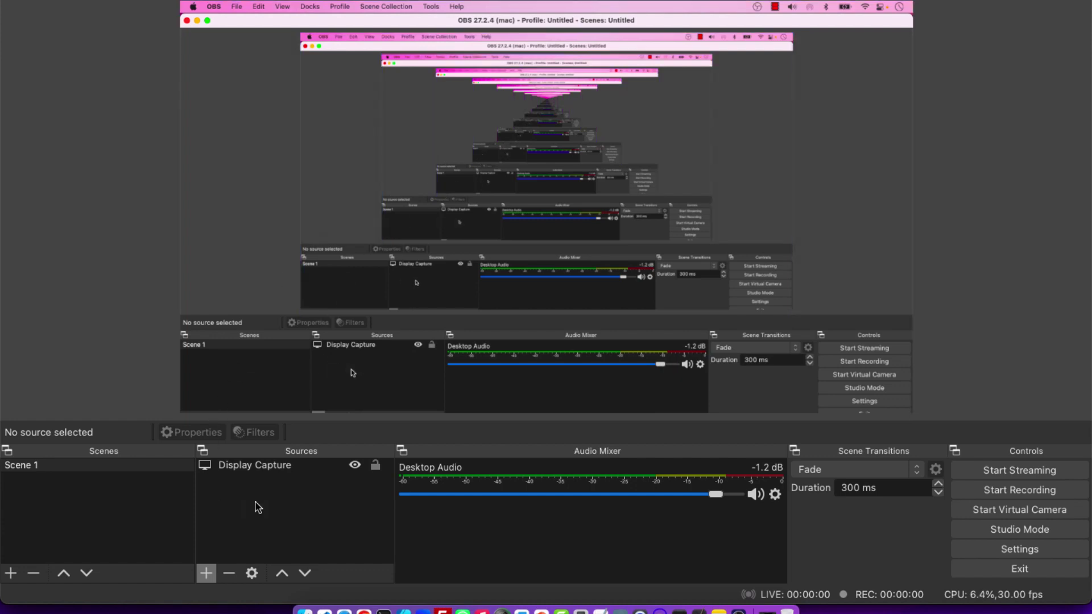
# Add a new Audio Input Capture source using the UMC202HD 192k device.
pyautogui.click(207, 574)
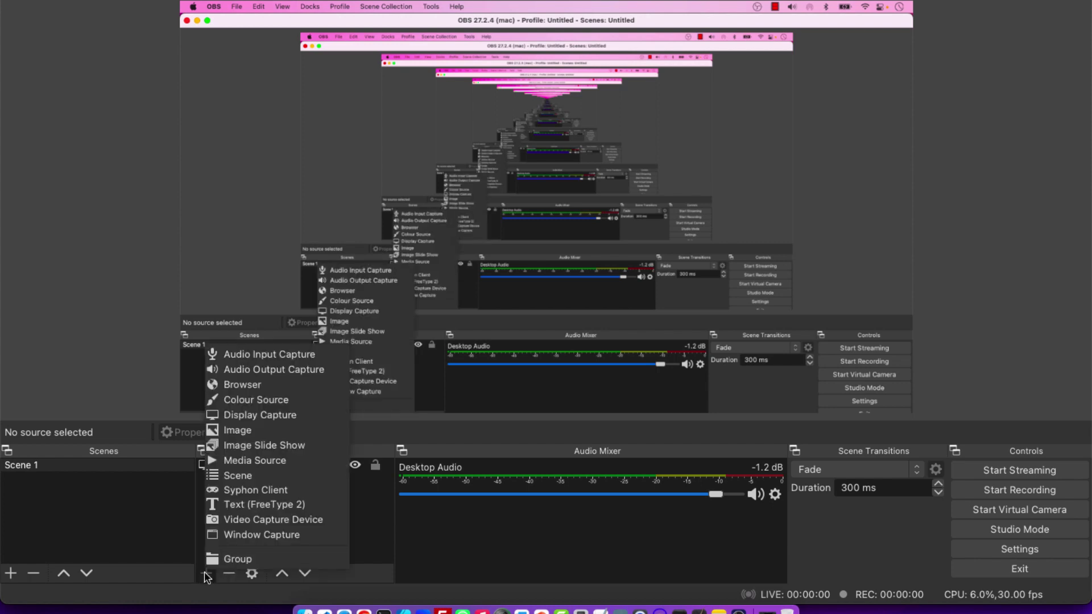
pyautogui.click(283, 356)
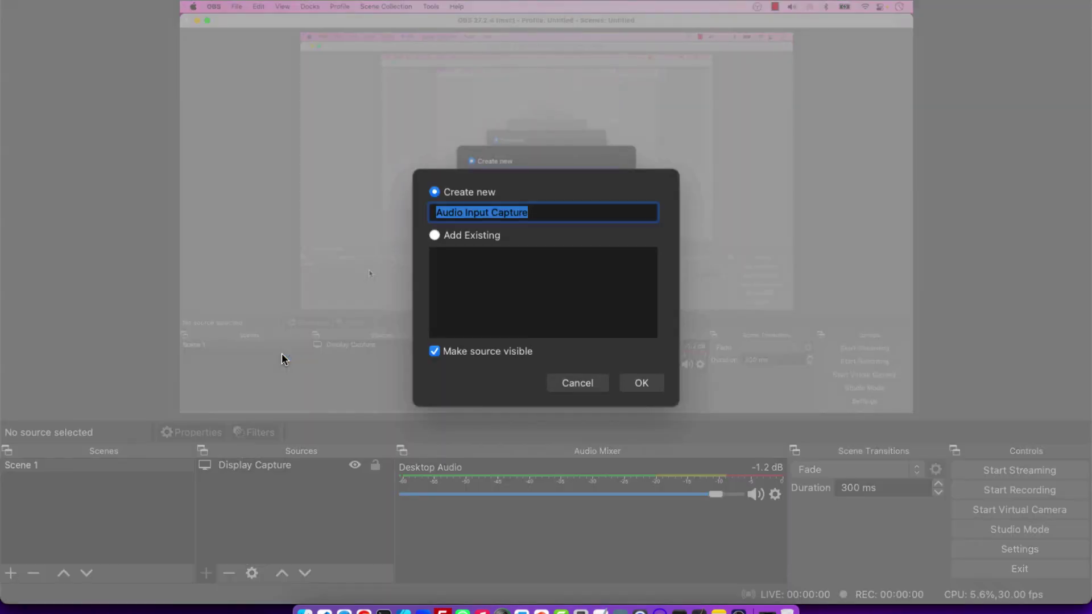
pyautogui.click(637, 384)
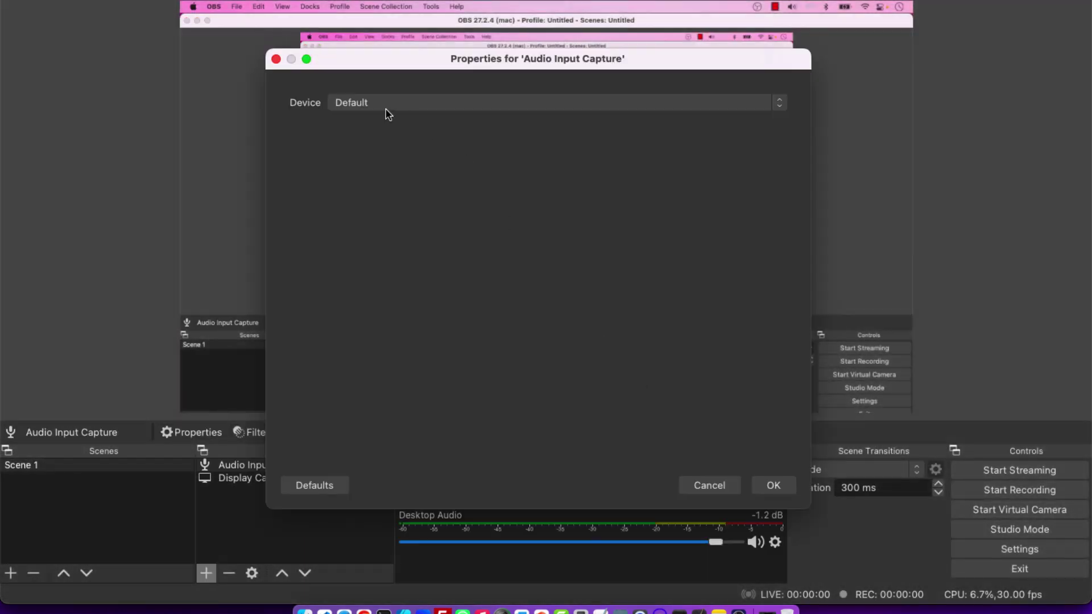
pyautogui.click(383, 107)
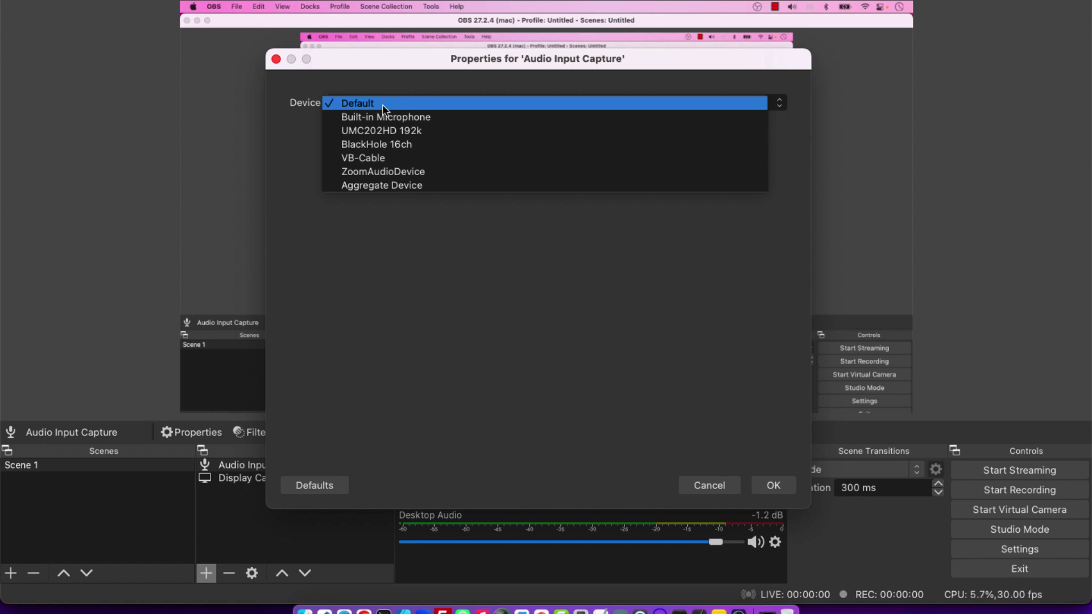
pyautogui.click(405, 132)
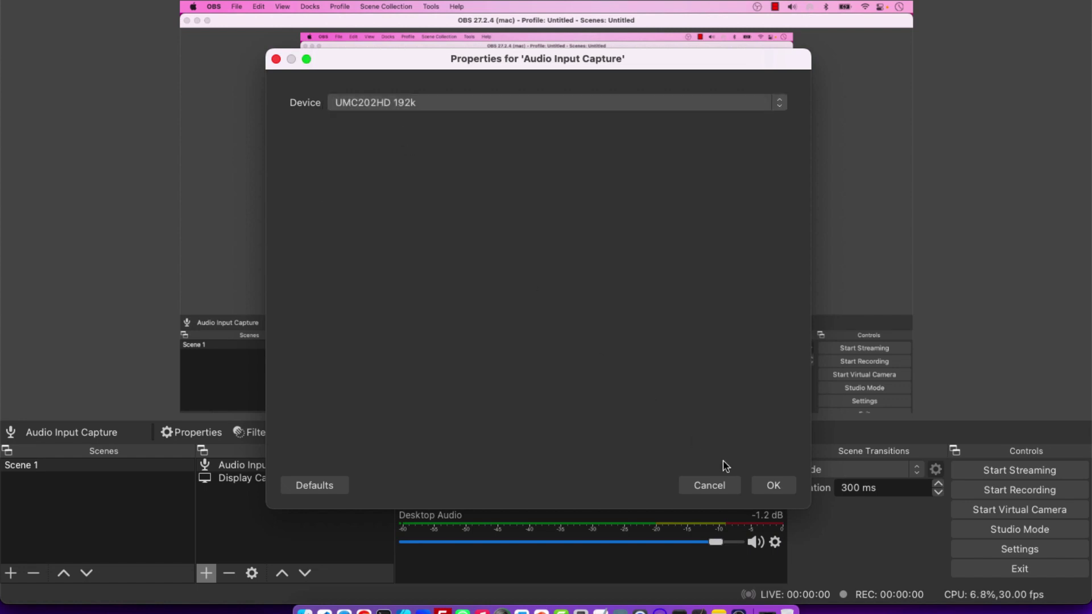
pyautogui.click(766, 485)
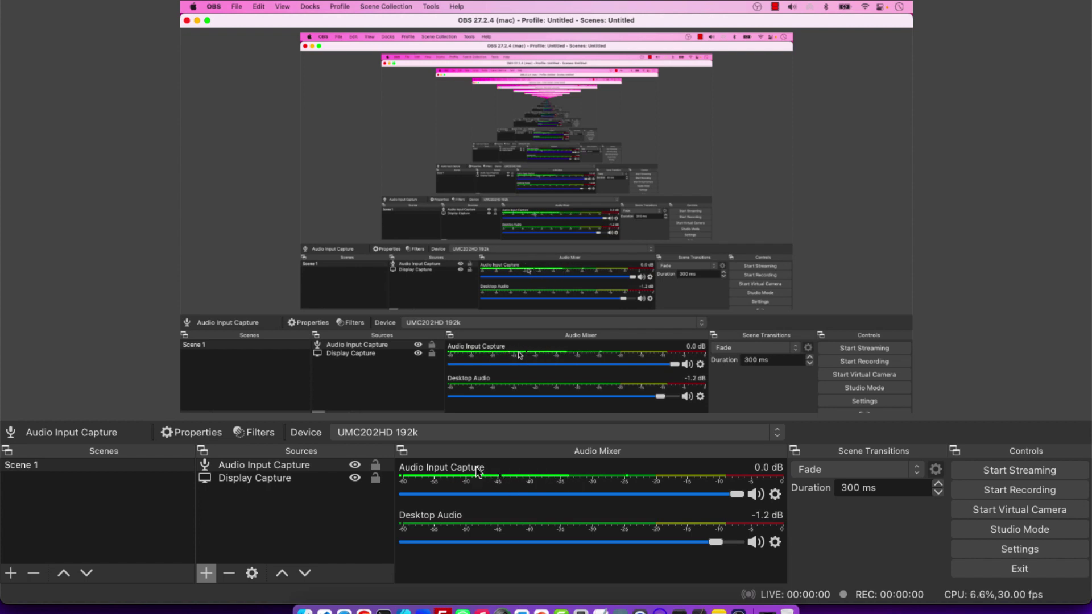
# Add a Compressor filter with its default name to the Audio Input Capture source.
pyautogui.click(286, 467)
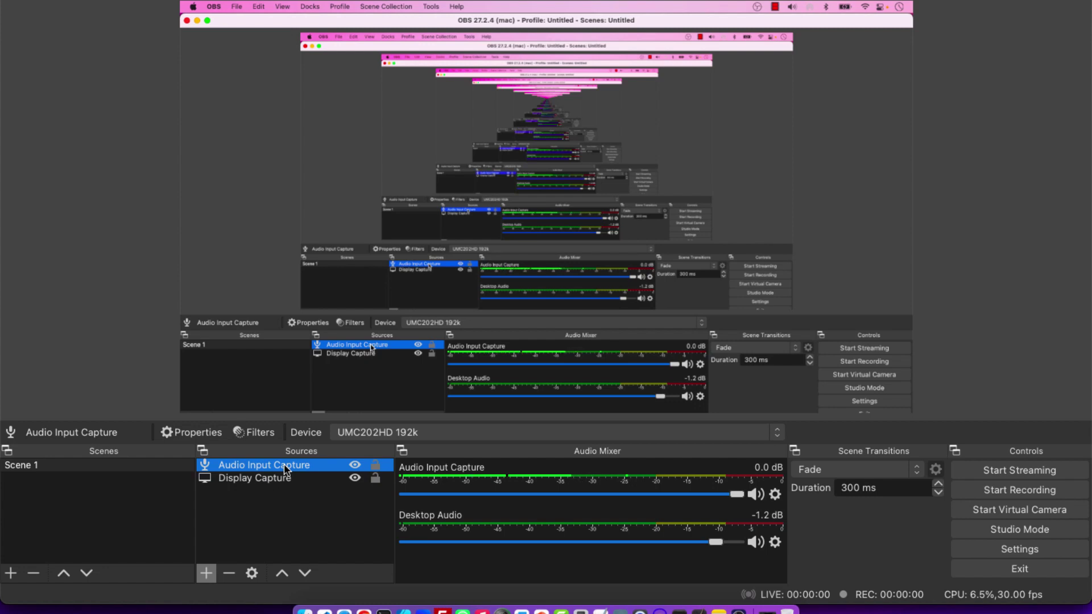
pyautogui.rightClick(286, 467)
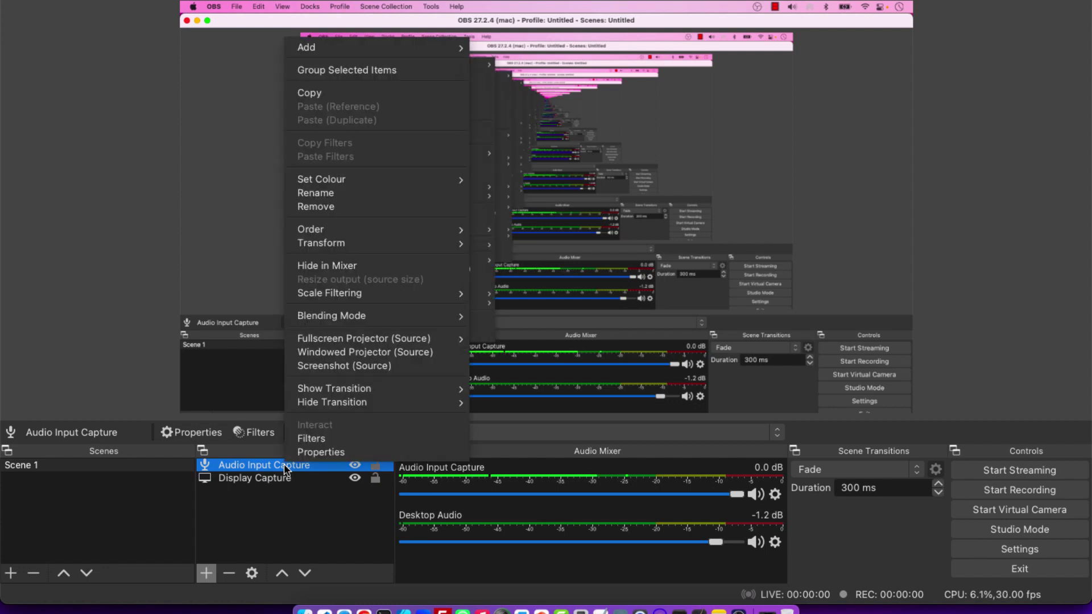
pyautogui.click(311, 439)
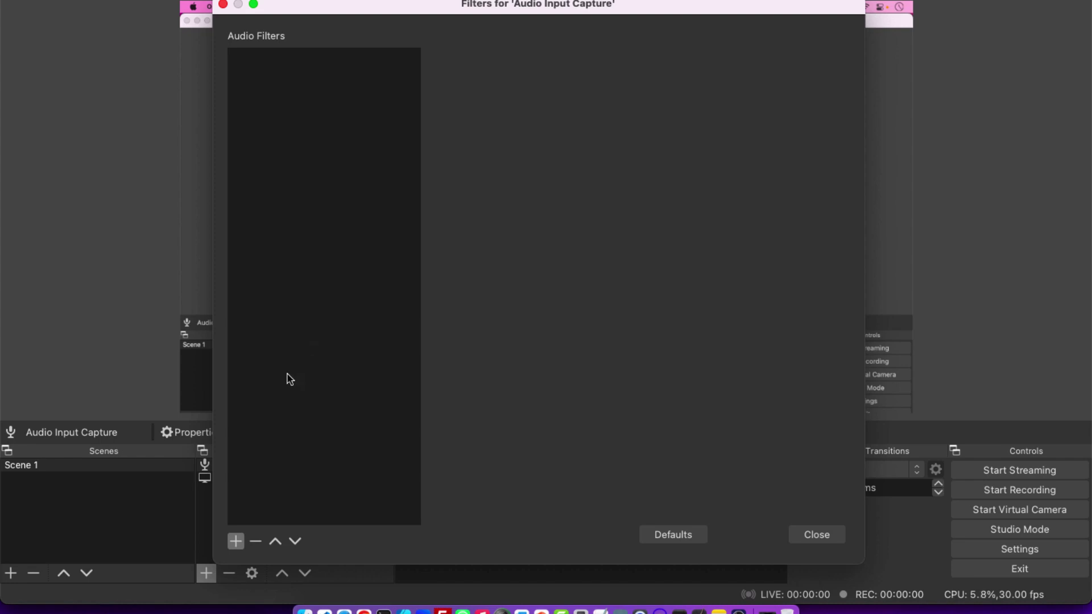
pyautogui.click(236, 543)
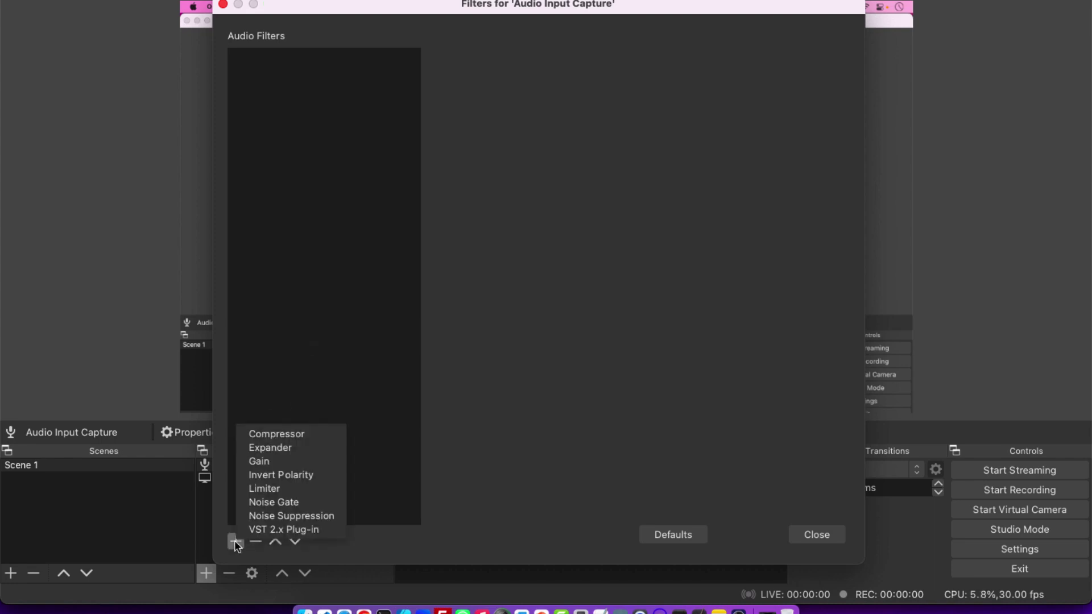
pyautogui.click(305, 434)
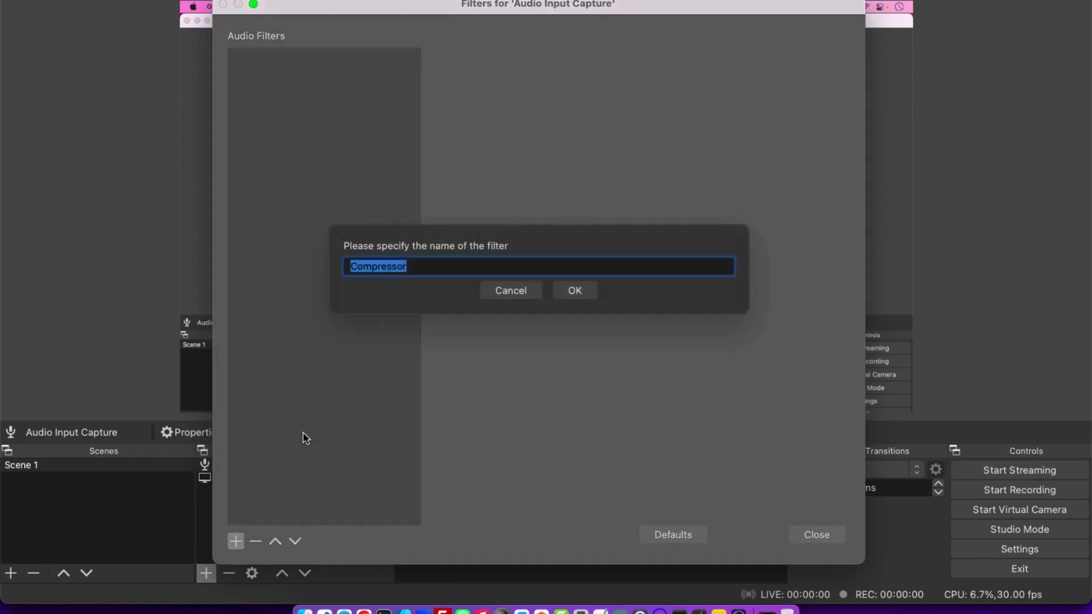
pyautogui.click(573, 299)
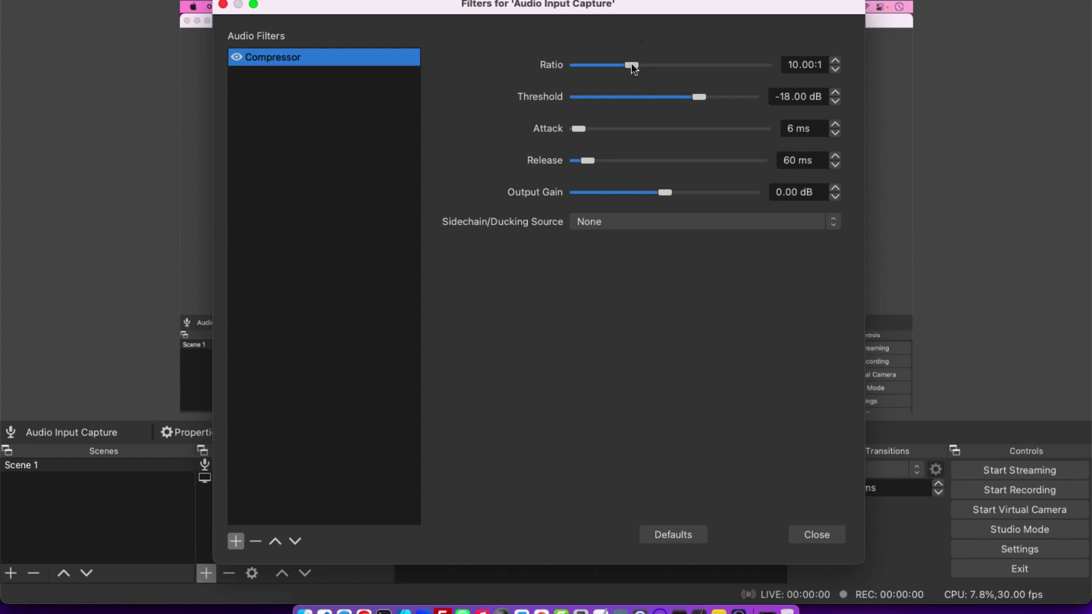
# Set the compressor's ratio to 4.00:1 and both its attack and release to 1 ms.
pyautogui.moveTo(631, 65); pyautogui.dragTo(595, 72)
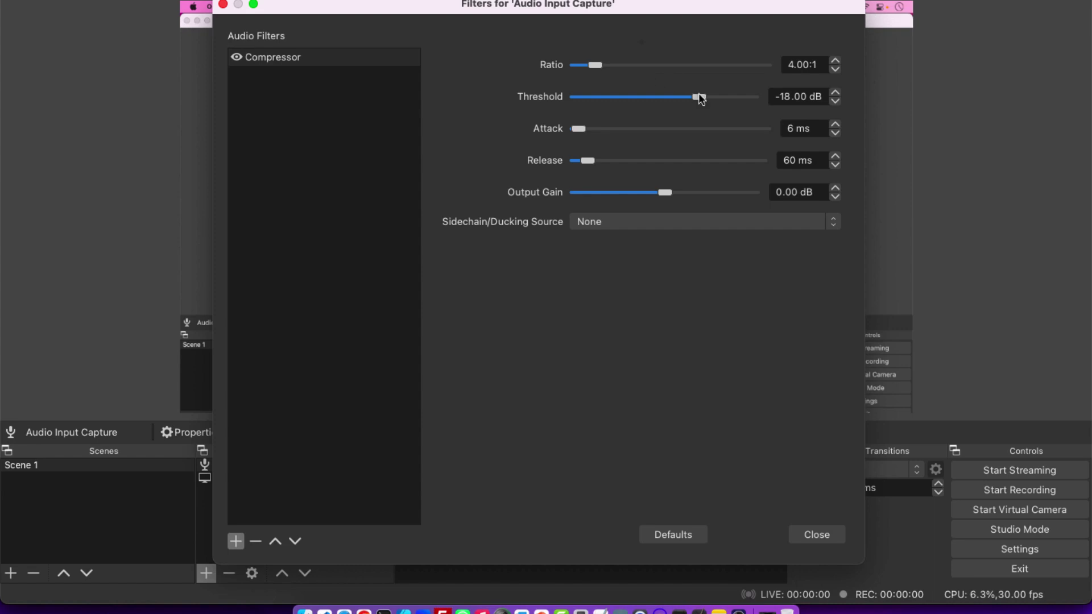
pyautogui.moveTo(579, 129); pyautogui.dragTo(337, 190)
pyautogui.click(337, 193)
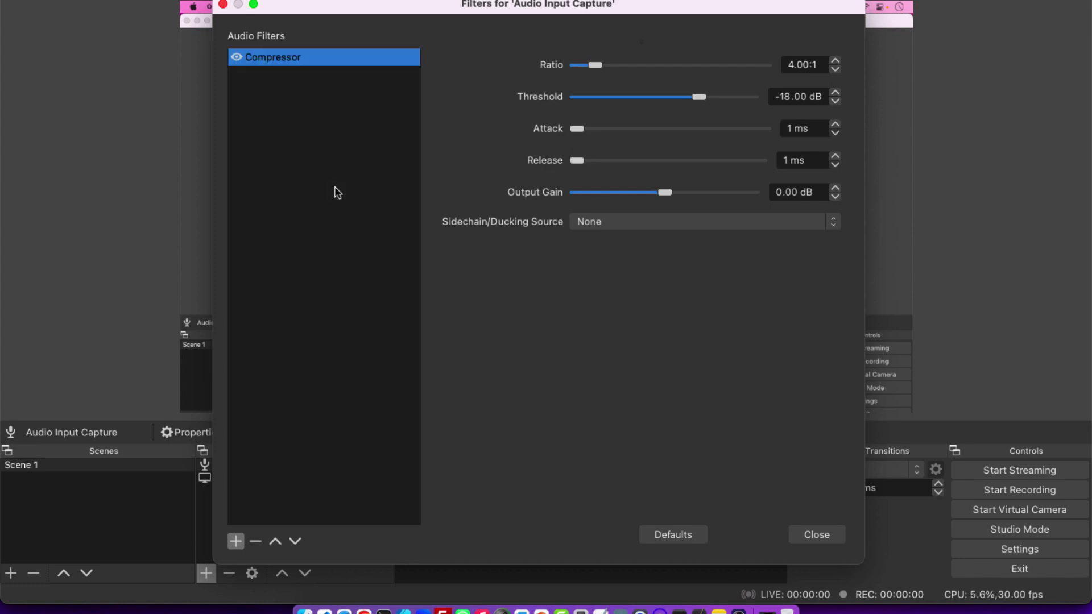
# Add a Limiter filter to the Audio Input Capture source and close its filters.
pyautogui.click(236, 541)
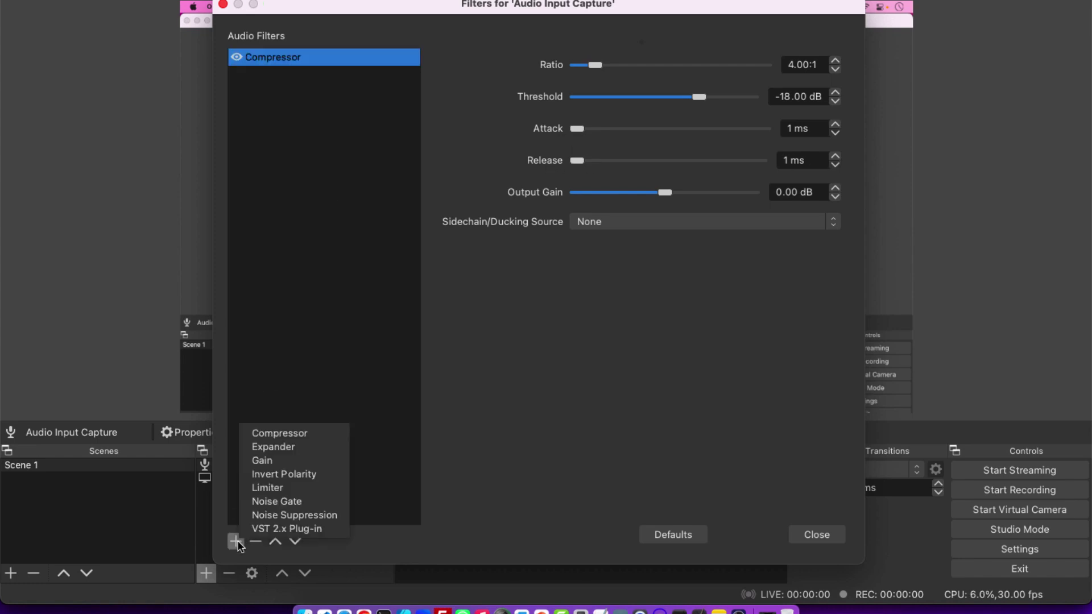
pyautogui.click(277, 488)
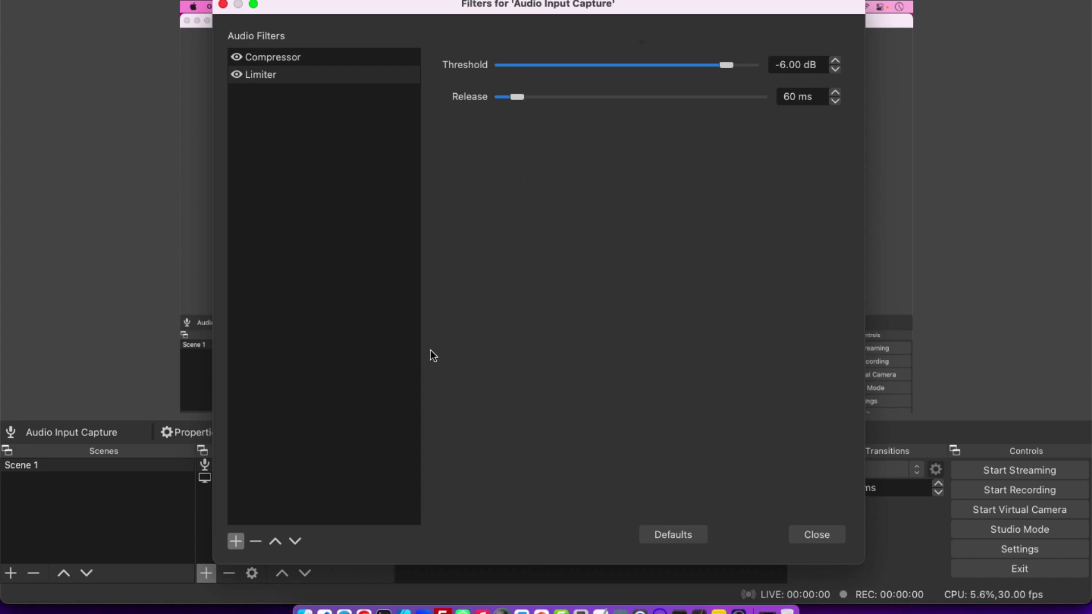
pyautogui.click(817, 535)
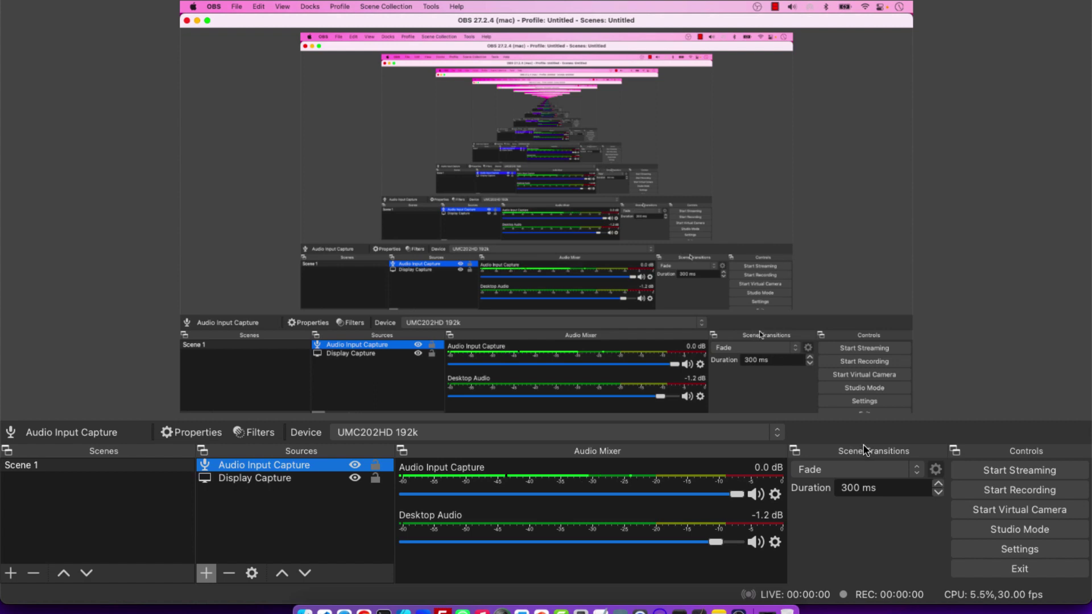
# Start recording and minimize the OBS window to reveal the browser behind it.
pyautogui.click(1017, 492)
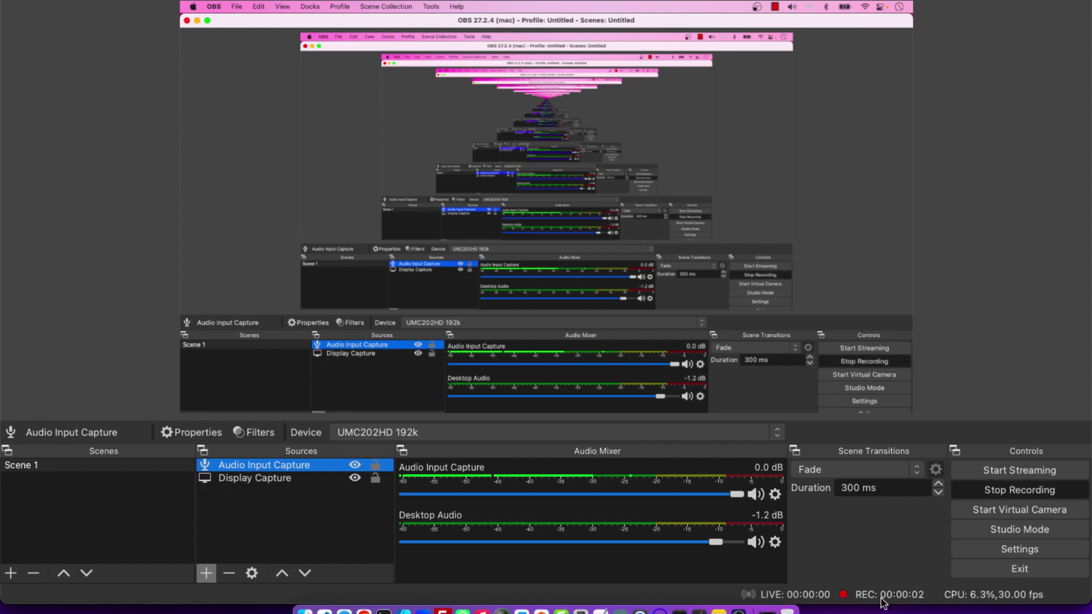
pyautogui.click(197, 20)
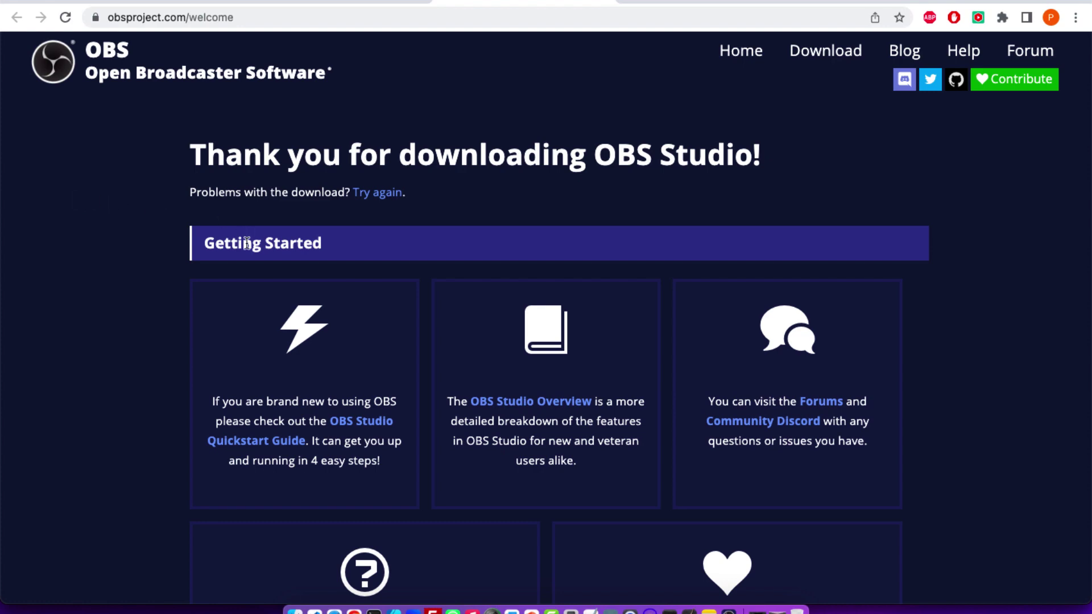
# Scroll through the OBS welcome page and switch to the ChatGPT page's message box as sample content for the running recording.
pyautogui.scroll(-6, 247, 243)
pyautogui.scroll(6, 247, 243)
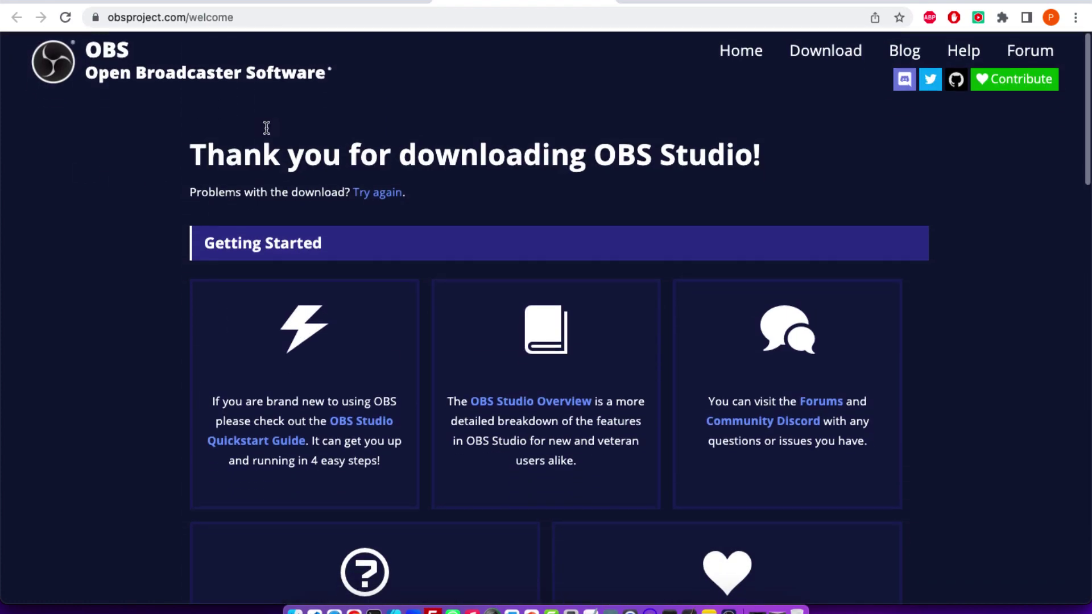
pyautogui.click(201, 1)
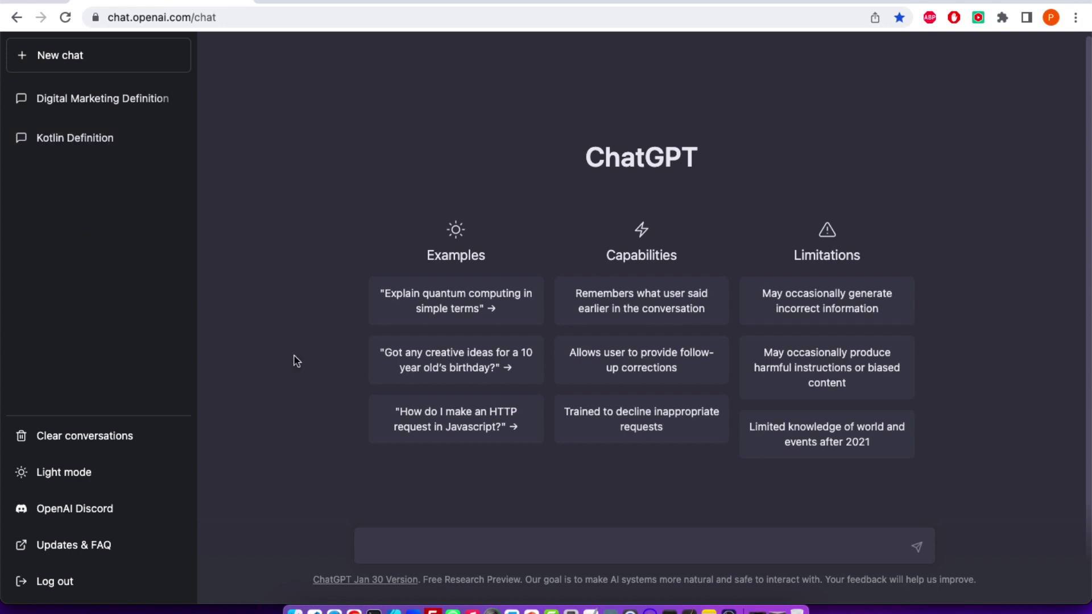
pyautogui.click(392, 549)
# Switch back to OBS, stop the recording and minimize the OBS window.
pyautogui.click(728, 611)
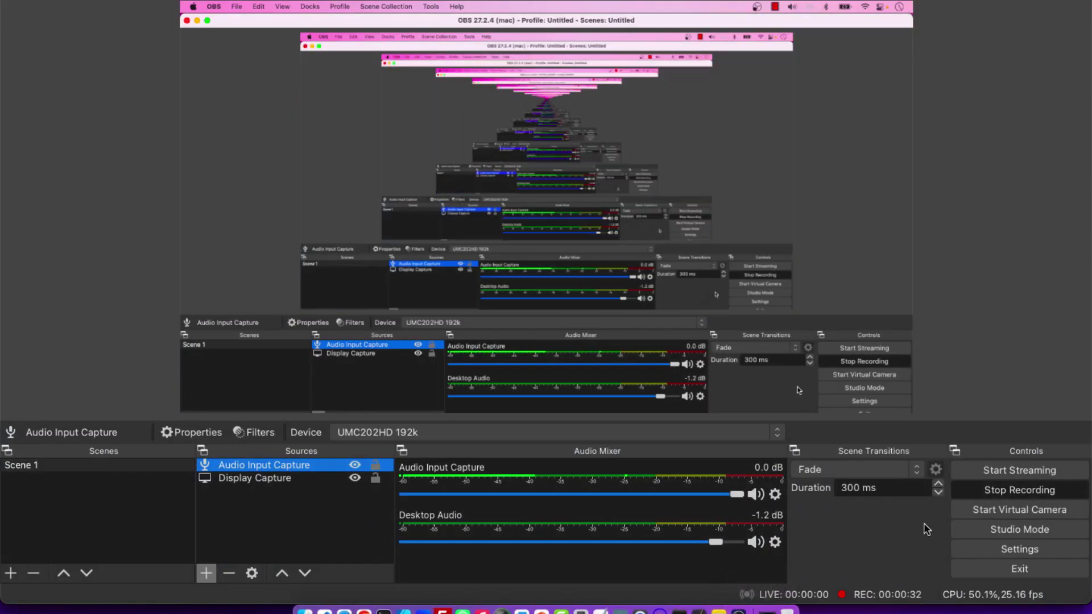
pyautogui.click(1017, 495)
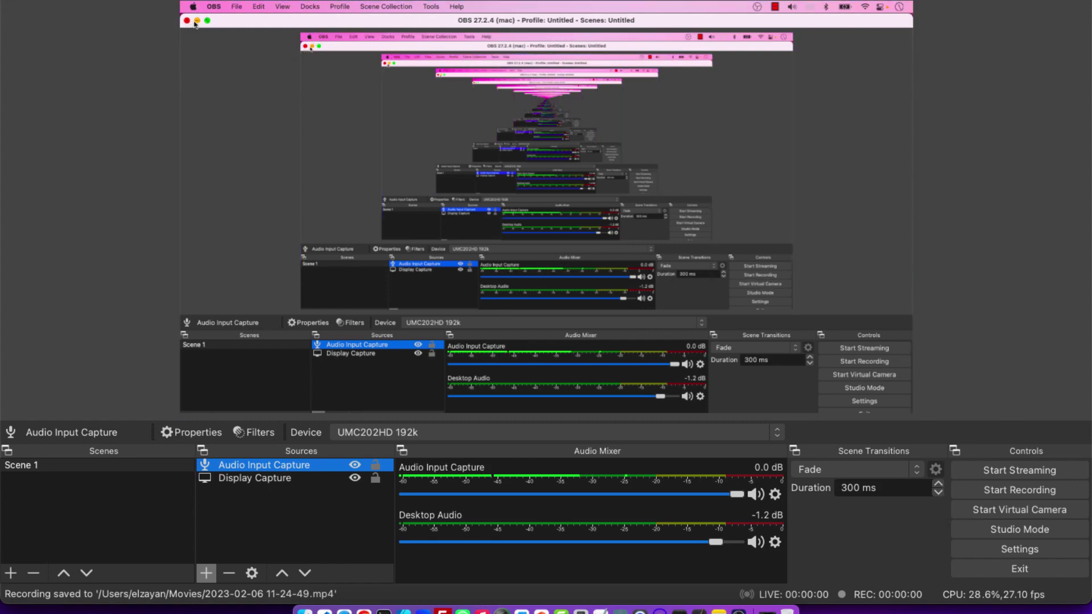
pyautogui.press('super+m')
pyautogui.click(295, 611)
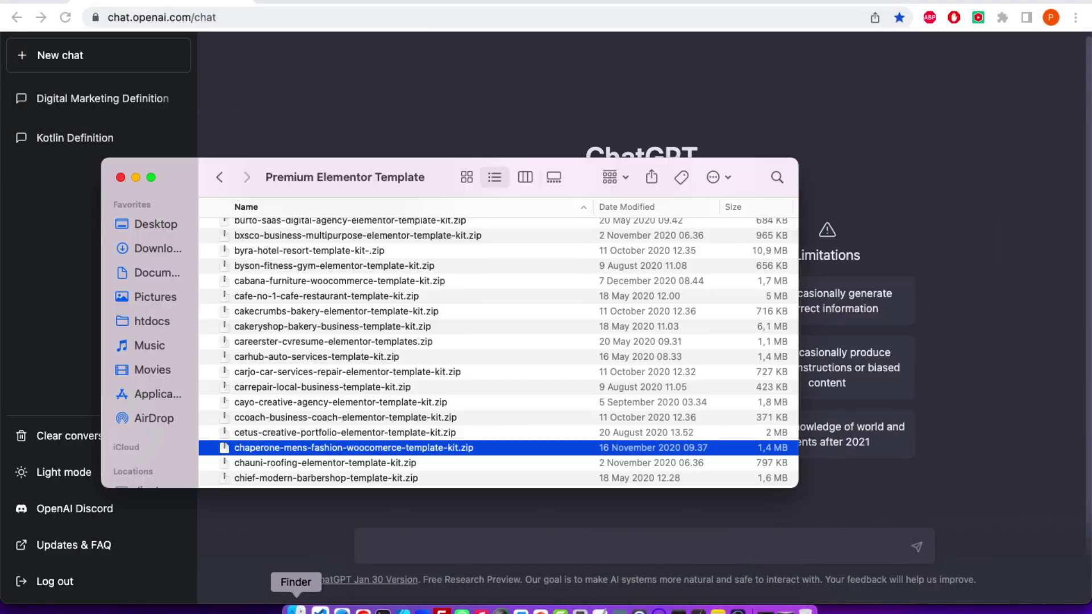
pyautogui.click(148, 370)
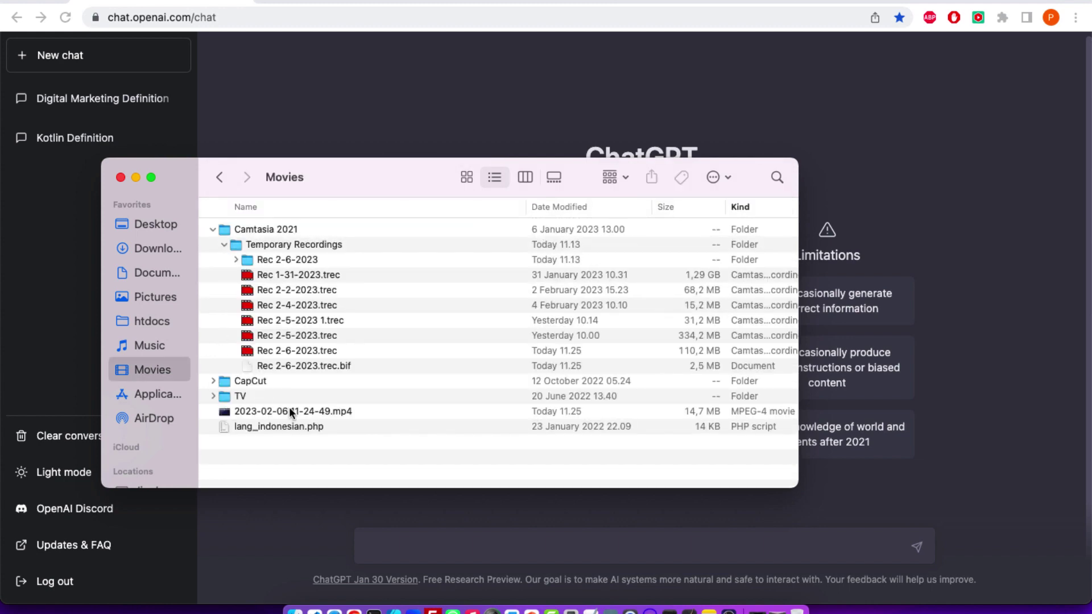
pyautogui.click(290, 409)
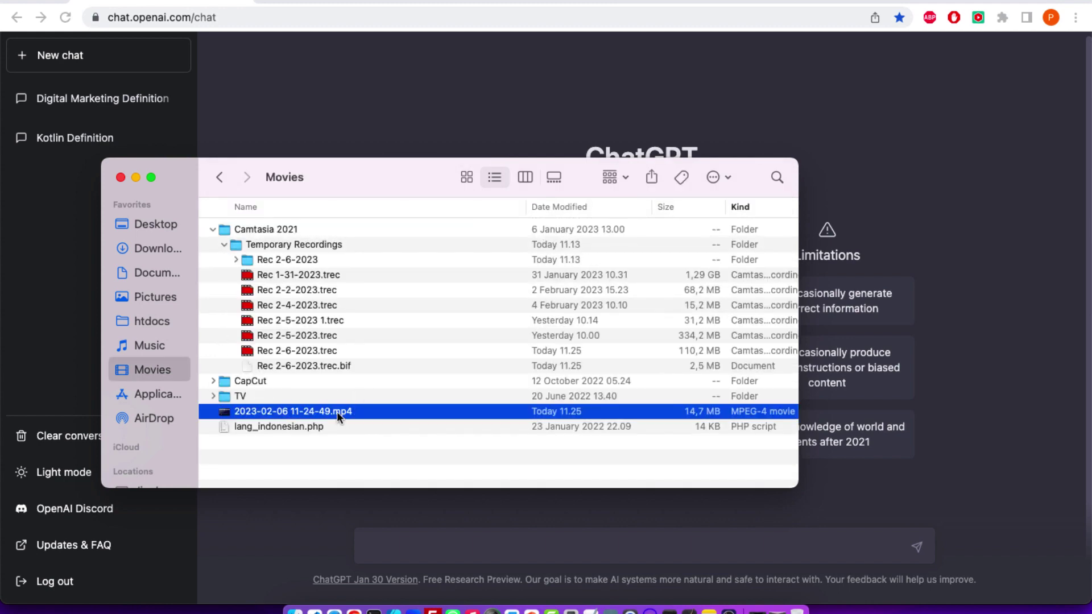
pyautogui.doubleClick(337, 411)
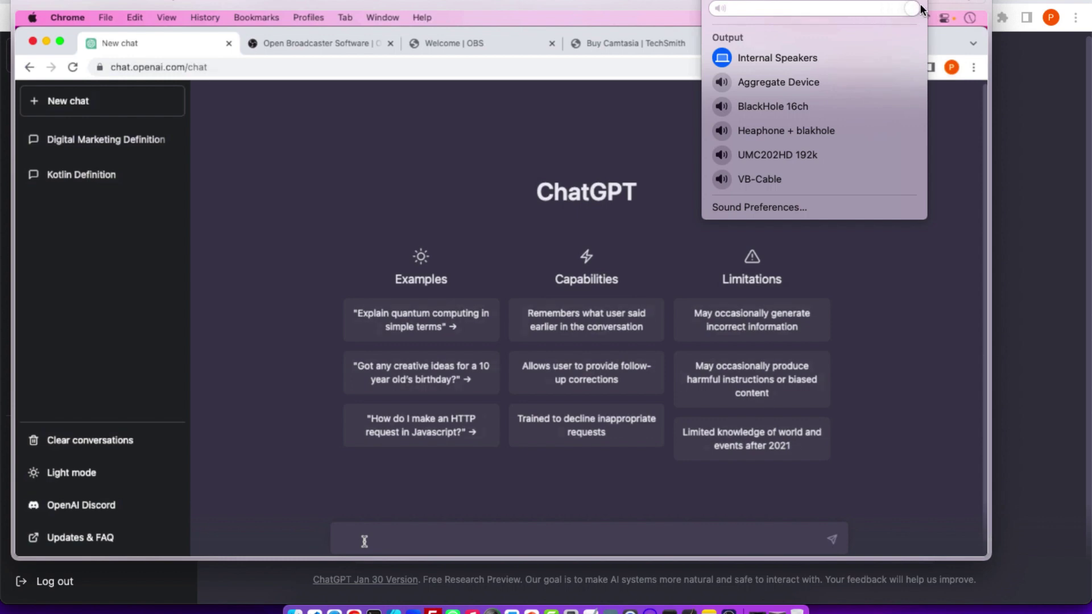
pyautogui.moveTo(525, 158)
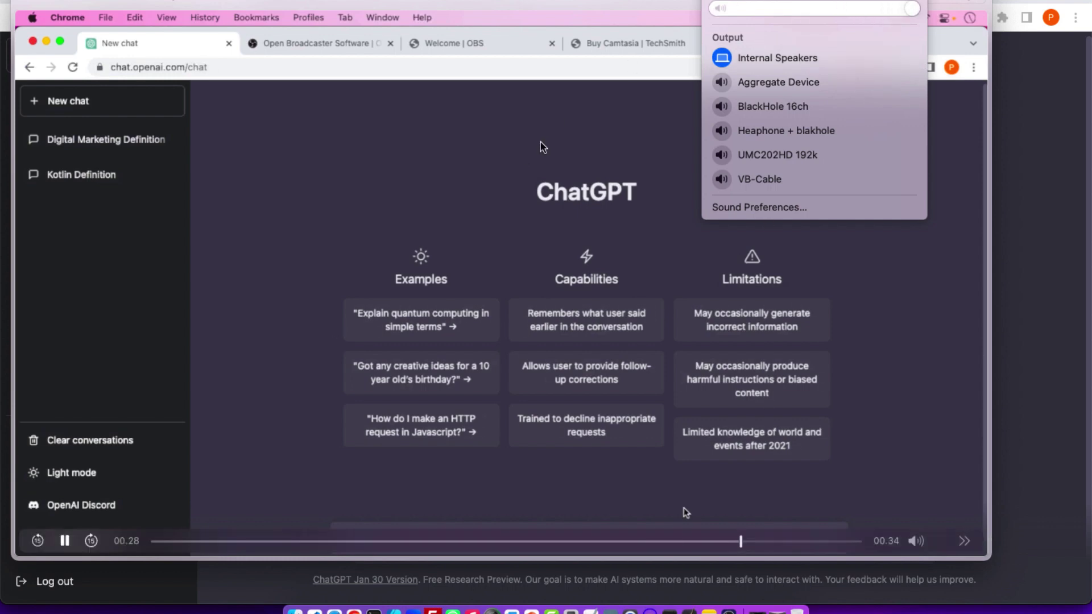
pyautogui.press('space')
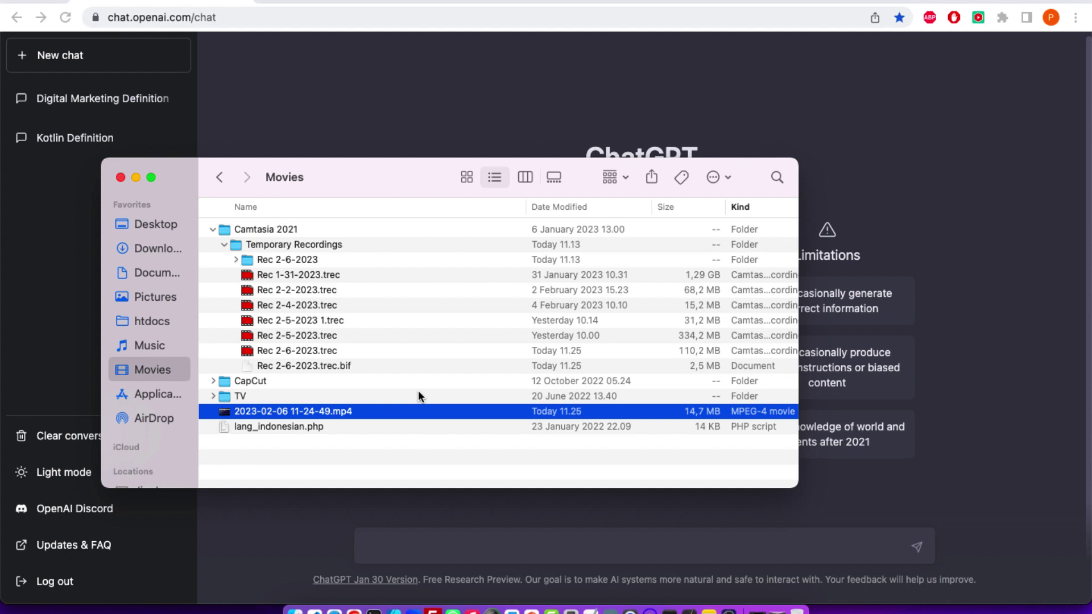
# Show the CapCut website in the browser and start a new project in the CapCut desktop app.
pyautogui.click(472, 65)
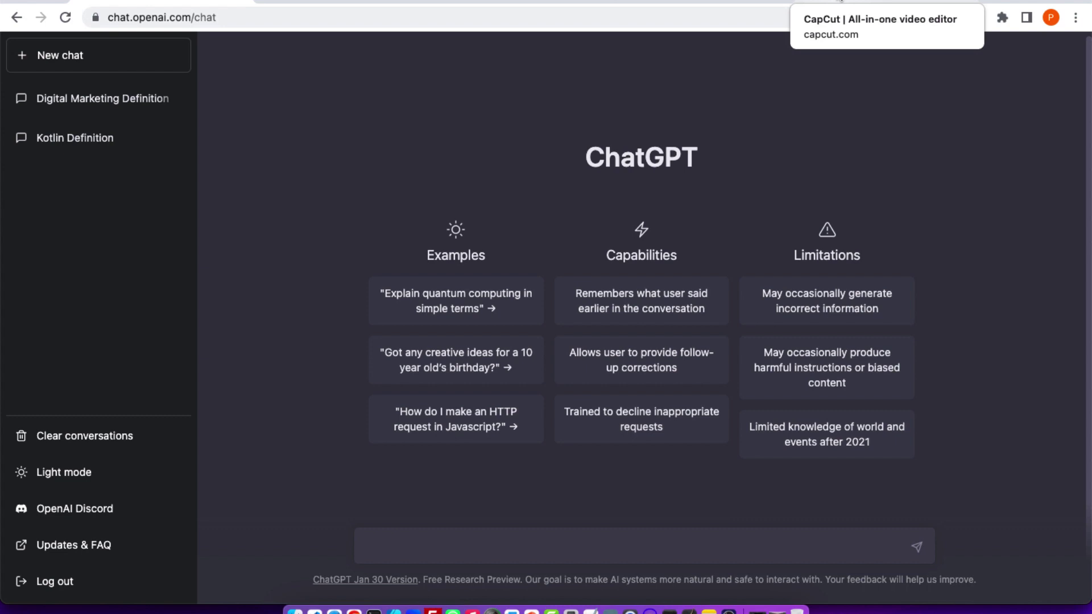
pyautogui.click(841, 1)
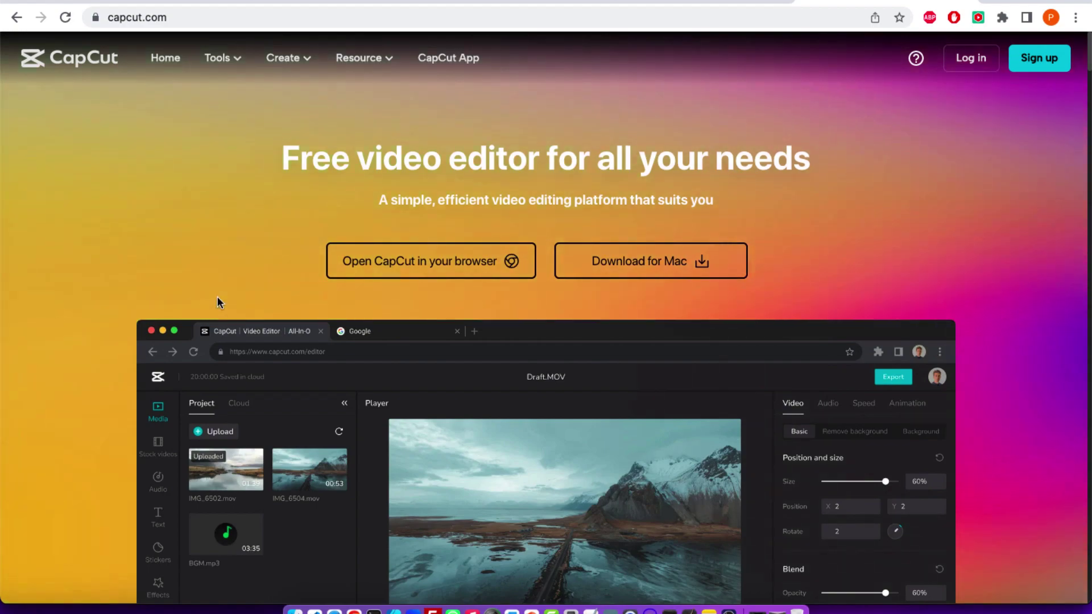
pyautogui.press('F4')
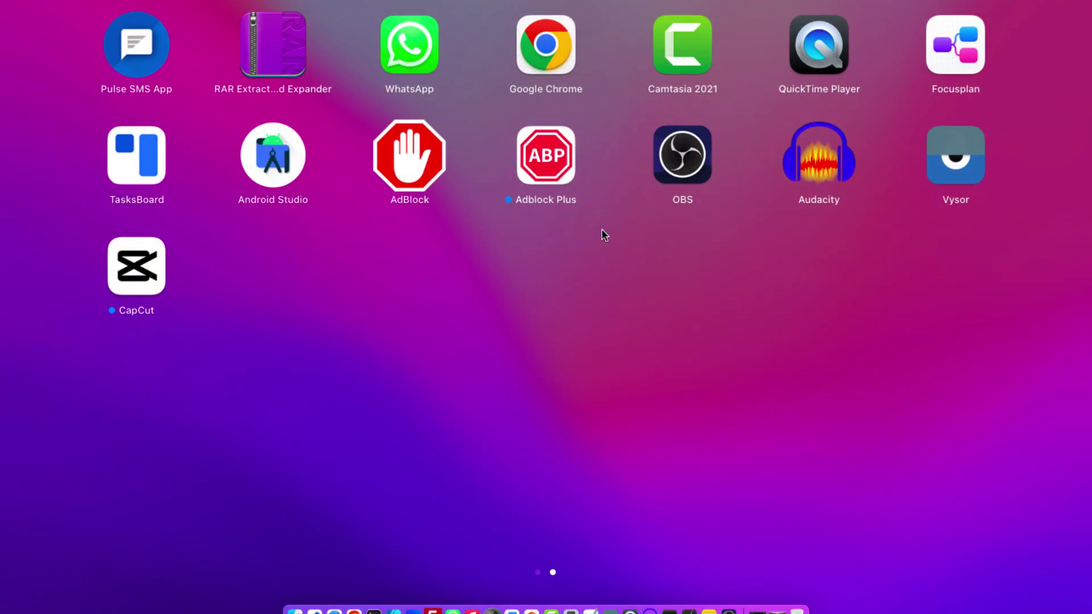
pyautogui.click(120, 276)
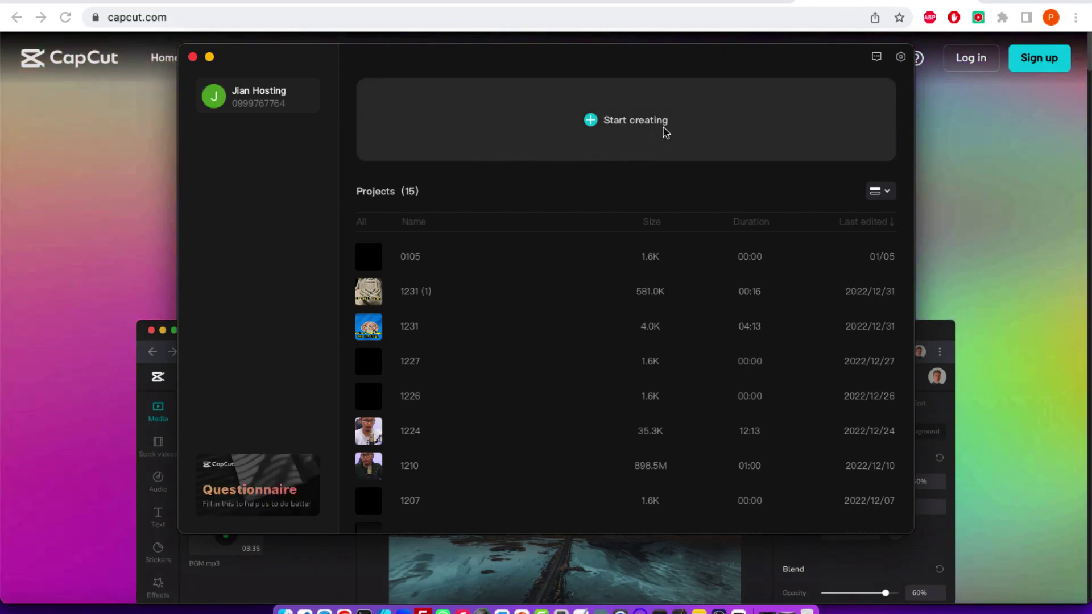
pyautogui.click(592, 120)
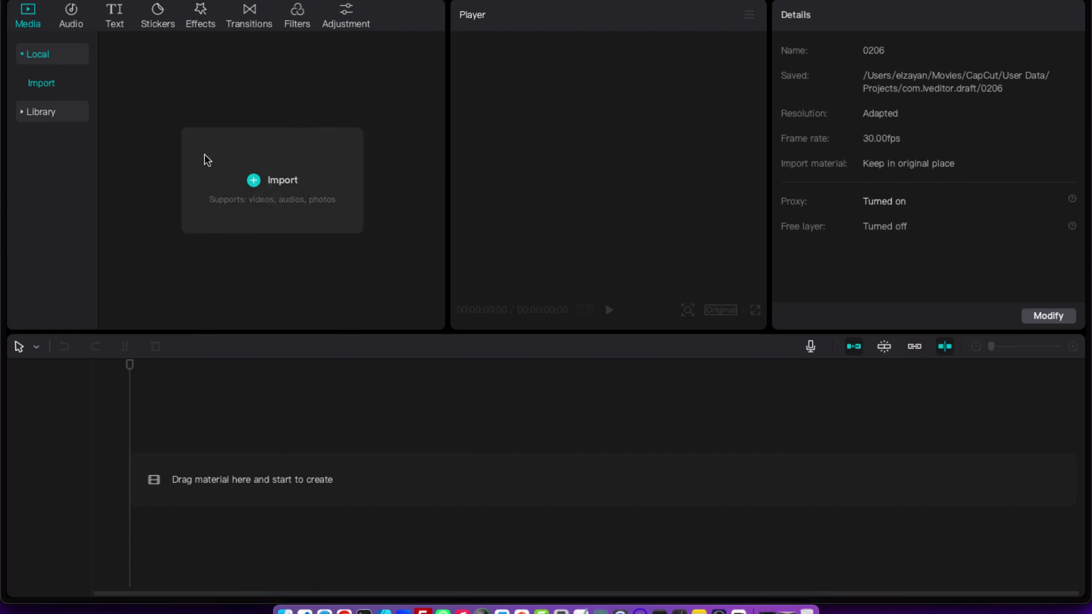
pyautogui.click(254, 180)
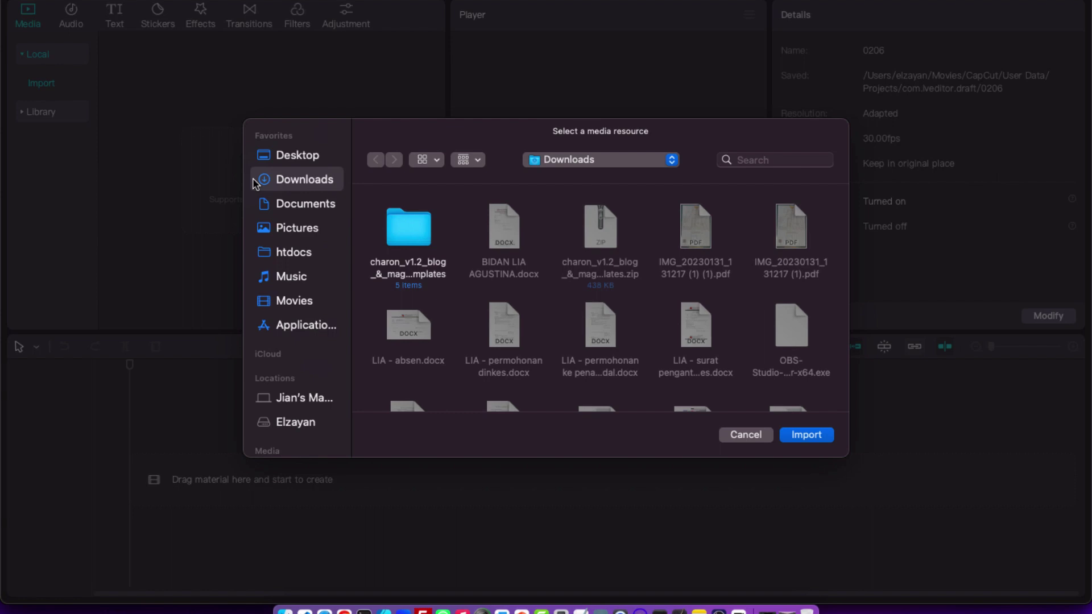
pyautogui.click(302, 309)
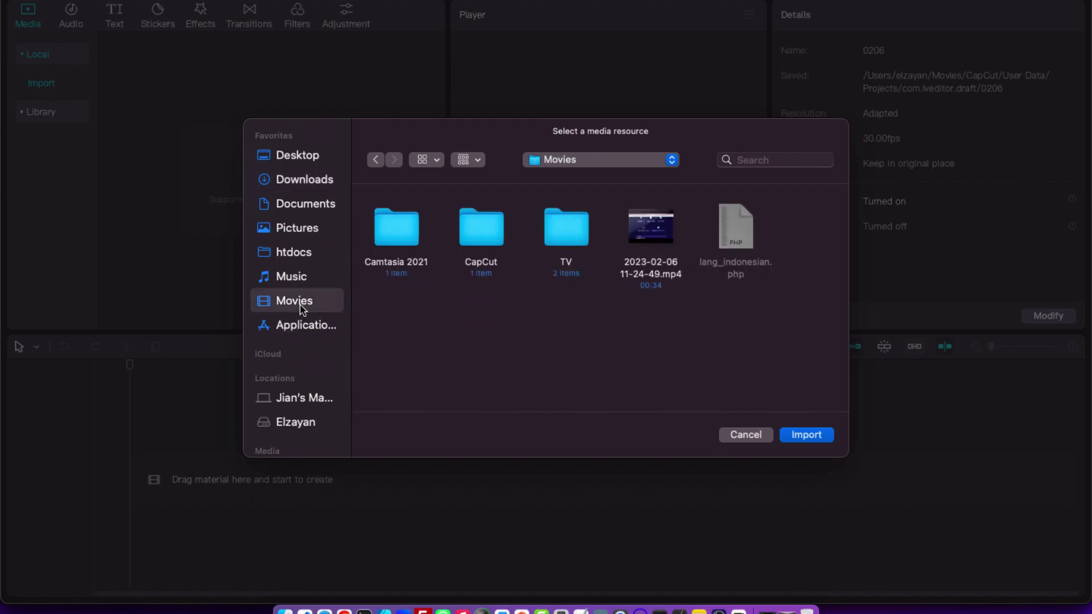
pyautogui.click(643, 234)
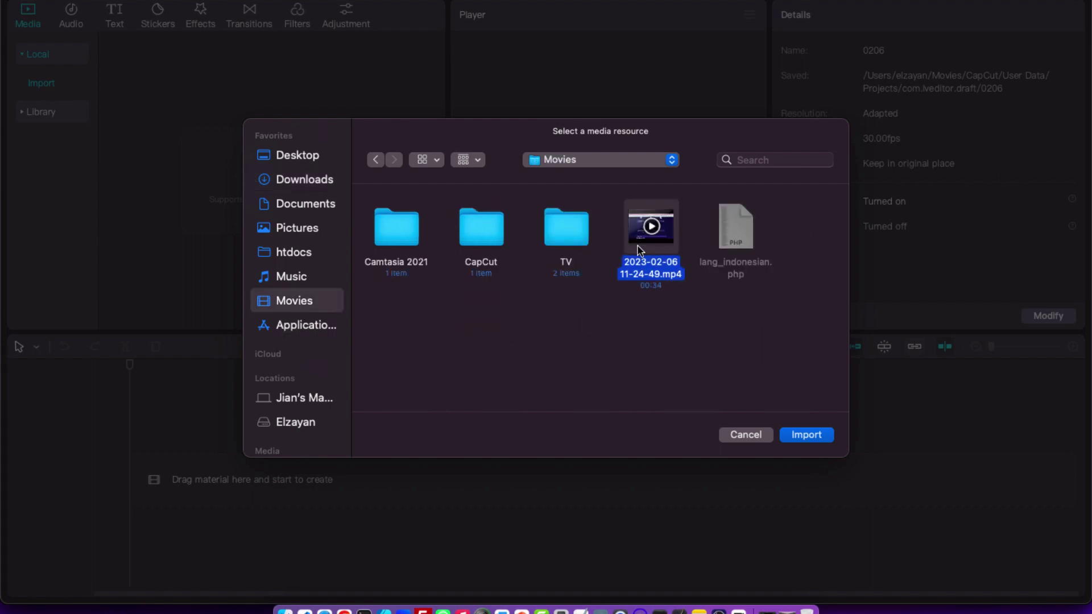
pyautogui.click(803, 437)
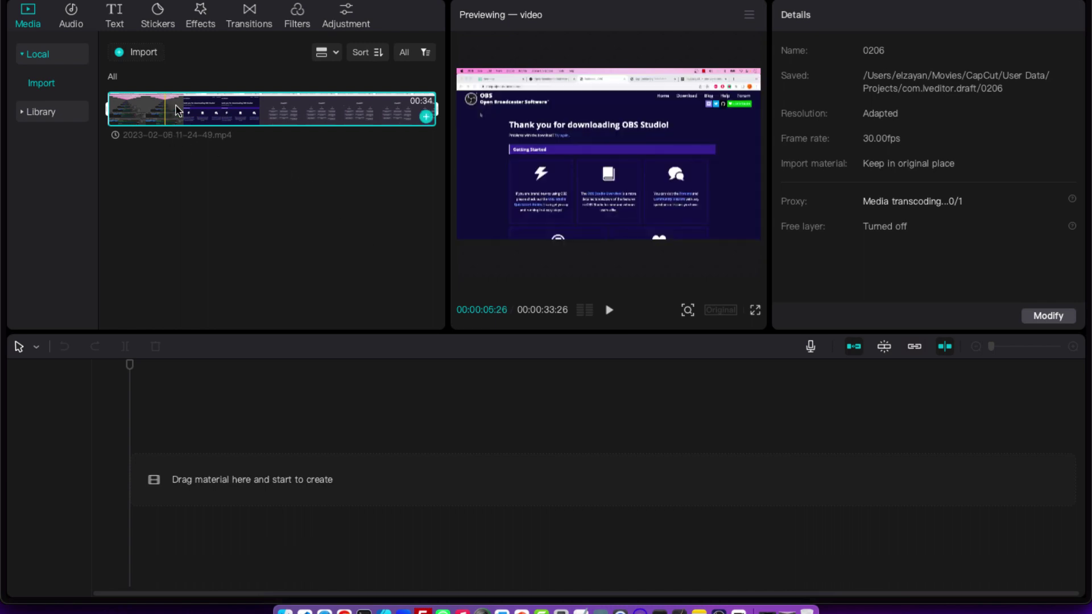
pyautogui.click(426, 117)
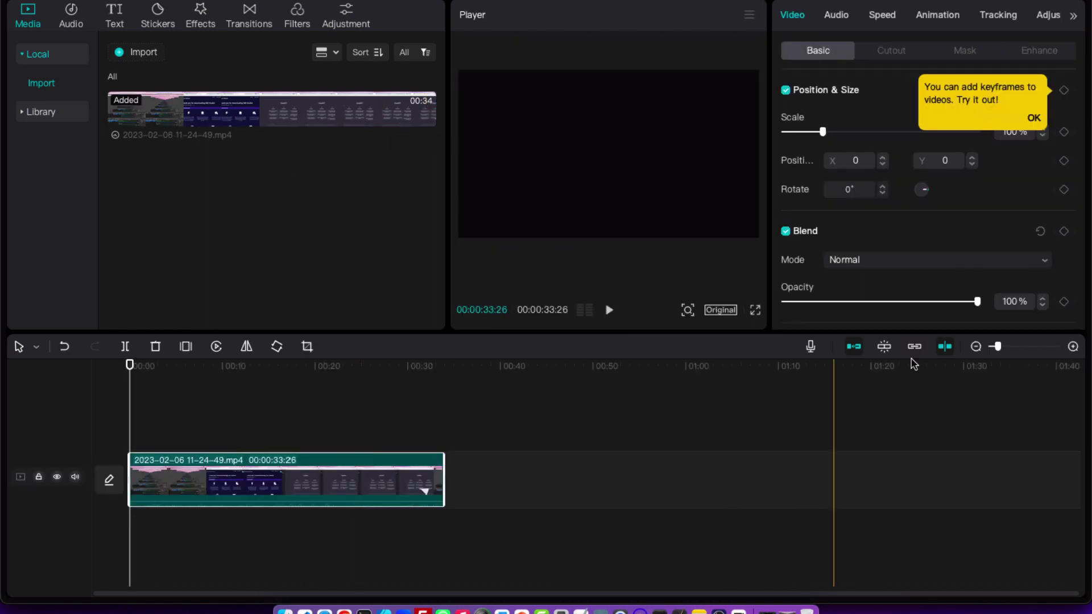
# Split the clip at 00:00:05:18, where the OBS welcome page appears, and delete the part before the cut.
pyautogui.moveTo(998, 348); pyautogui.dragTo(1011, 348)
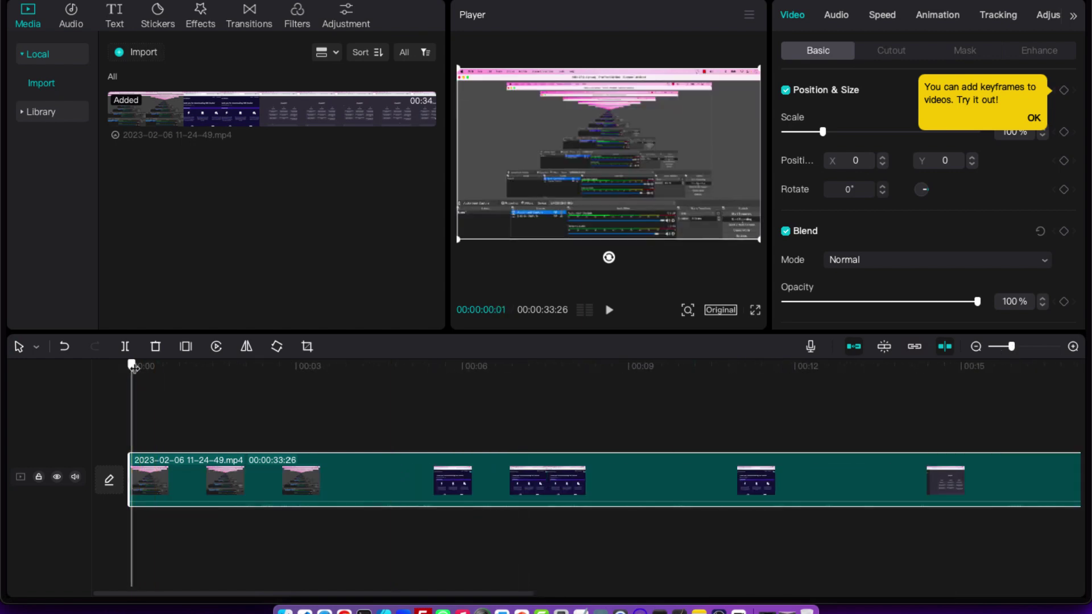
pyautogui.moveTo(130, 366); pyautogui.dragTo(440, 378)
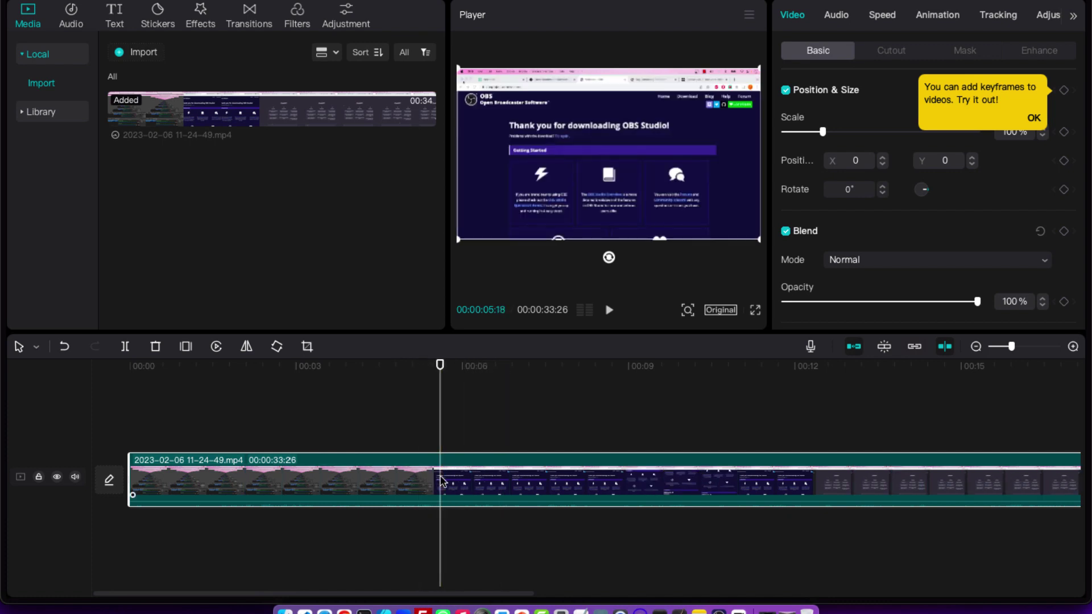
pyautogui.click(125, 347)
pyautogui.click(276, 475)
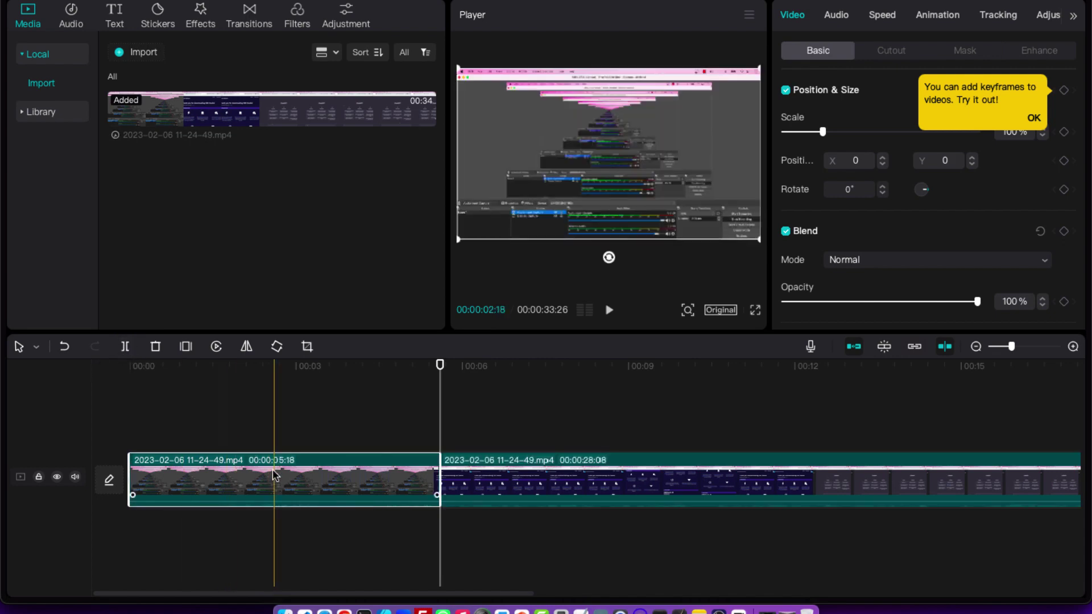
pyautogui.press('Delete')
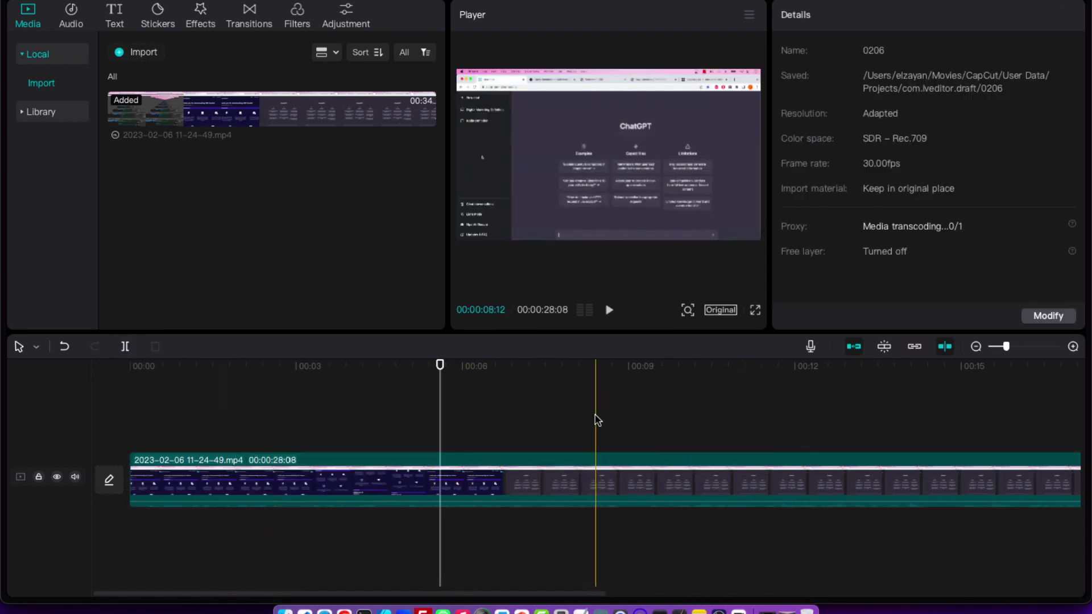
# Split the remaining clip at 00:00:05:18 and delete everything after the cut.
pyautogui.hscroll(15, 597, 421)
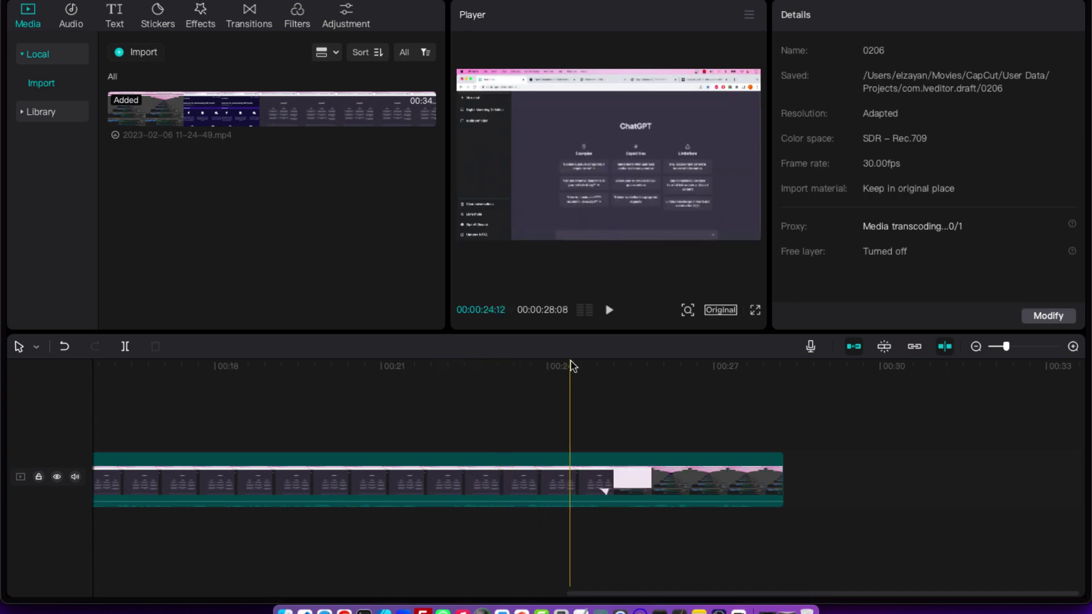
pyautogui.click(566, 470)
pyautogui.click(125, 346)
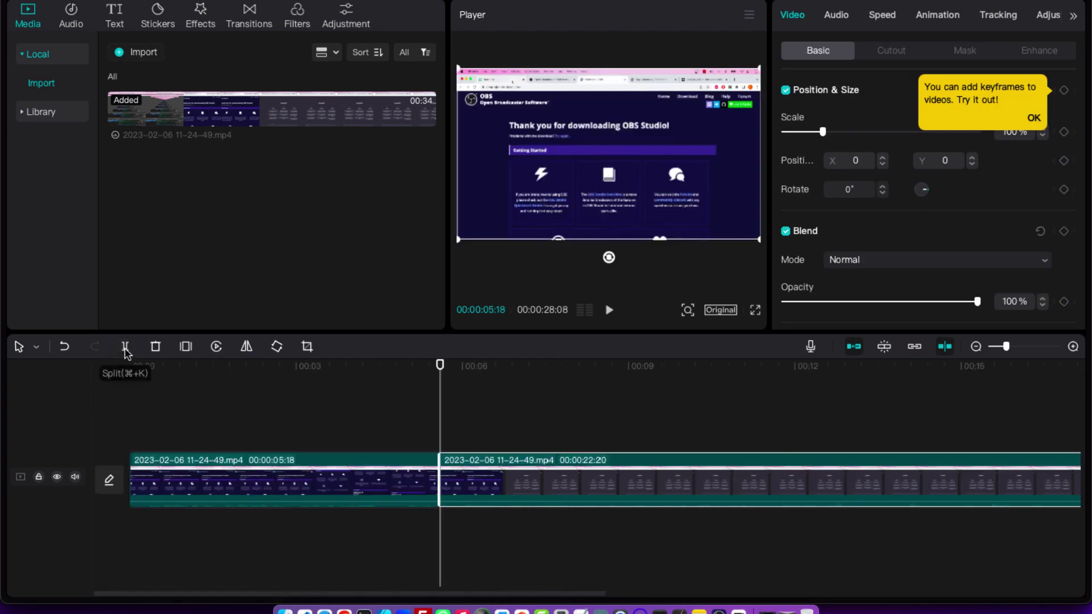
pyautogui.hscroll(10, 597, 487)
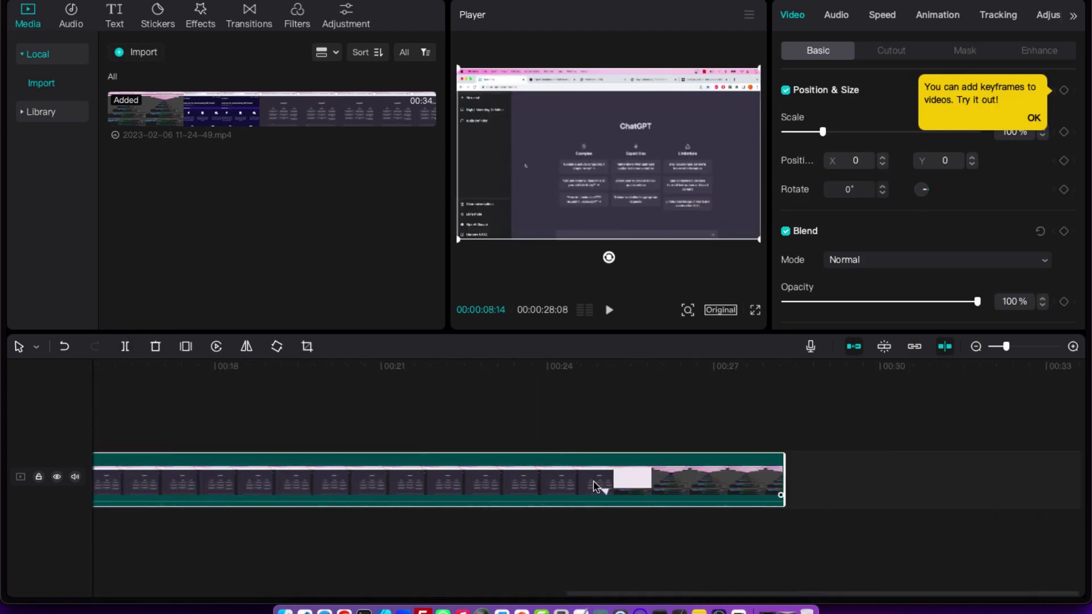
pyautogui.press('Delete')
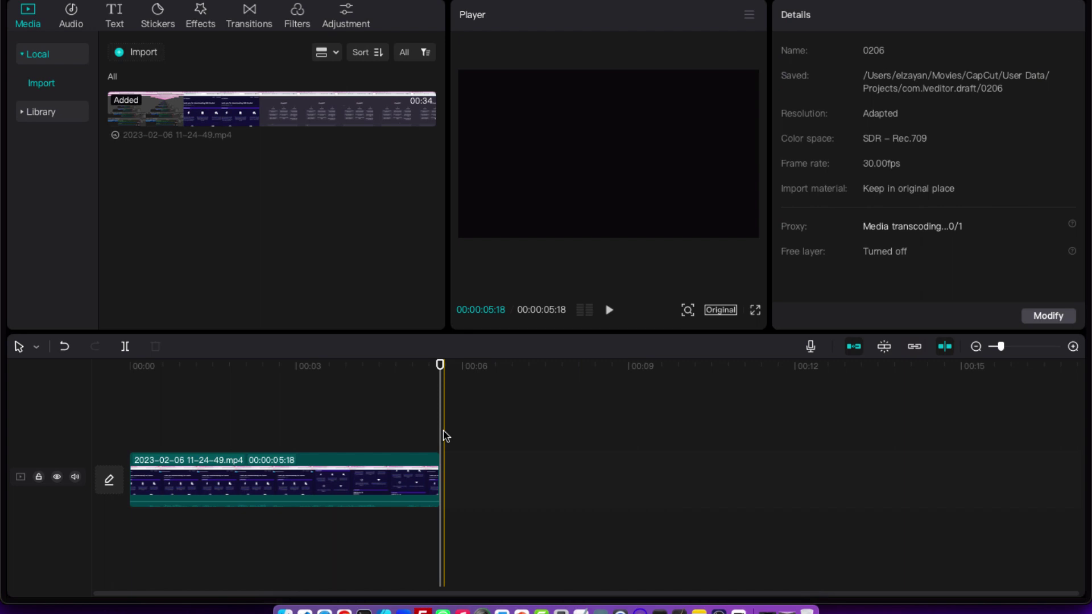
# Scrub through the trimmed clip and export it to the Desktop as 0206 in 1080P, H.264, mov format at 30fps.
pyautogui.click(342, 367)
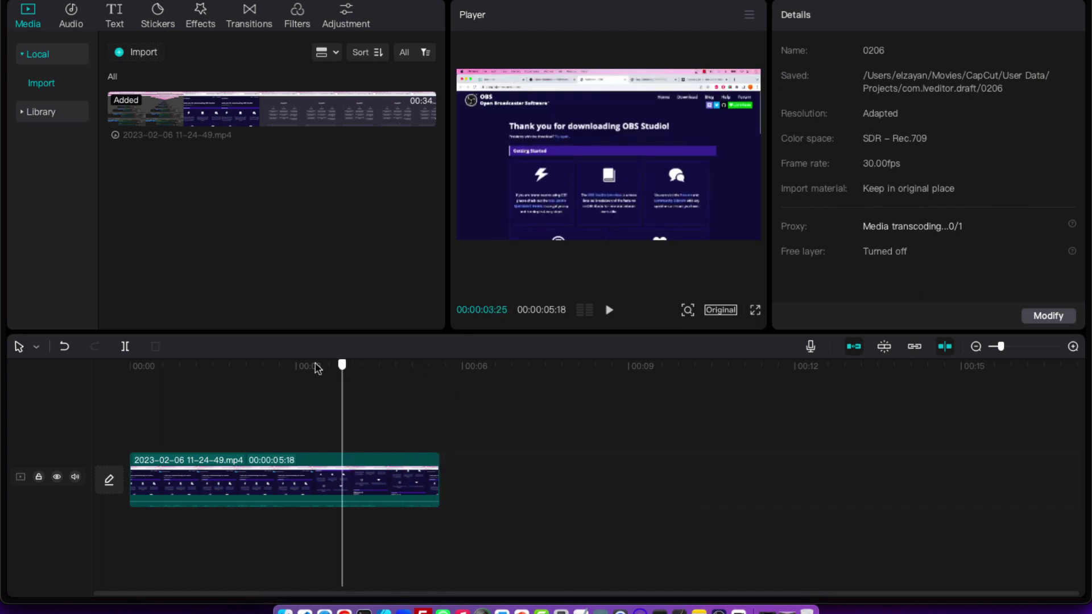
pyautogui.moveTo(317, 369); pyautogui.dragTo(438, 409)
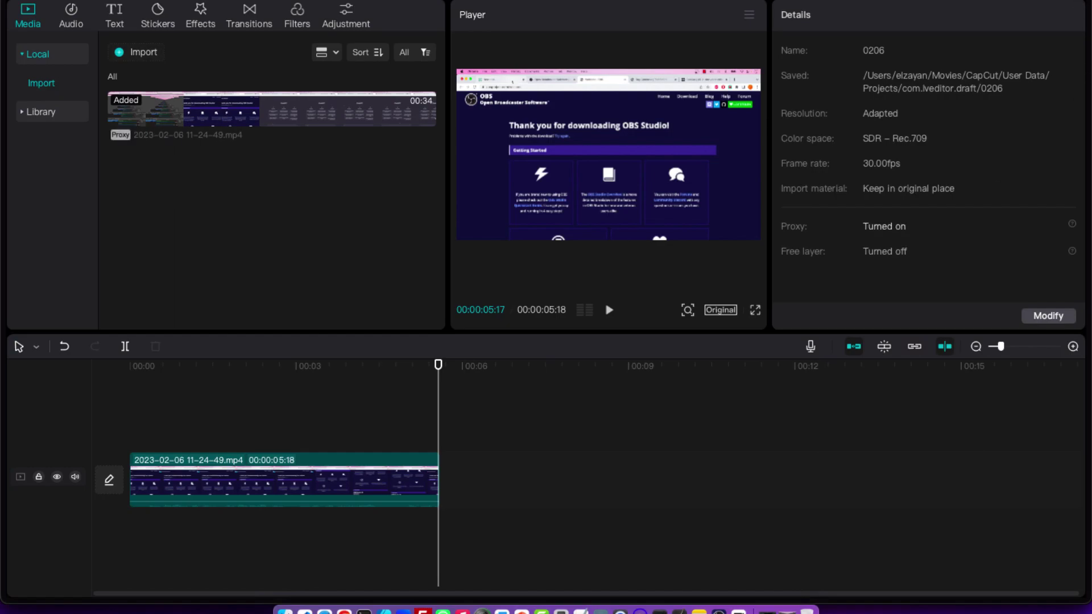
pyautogui.press('super+e')
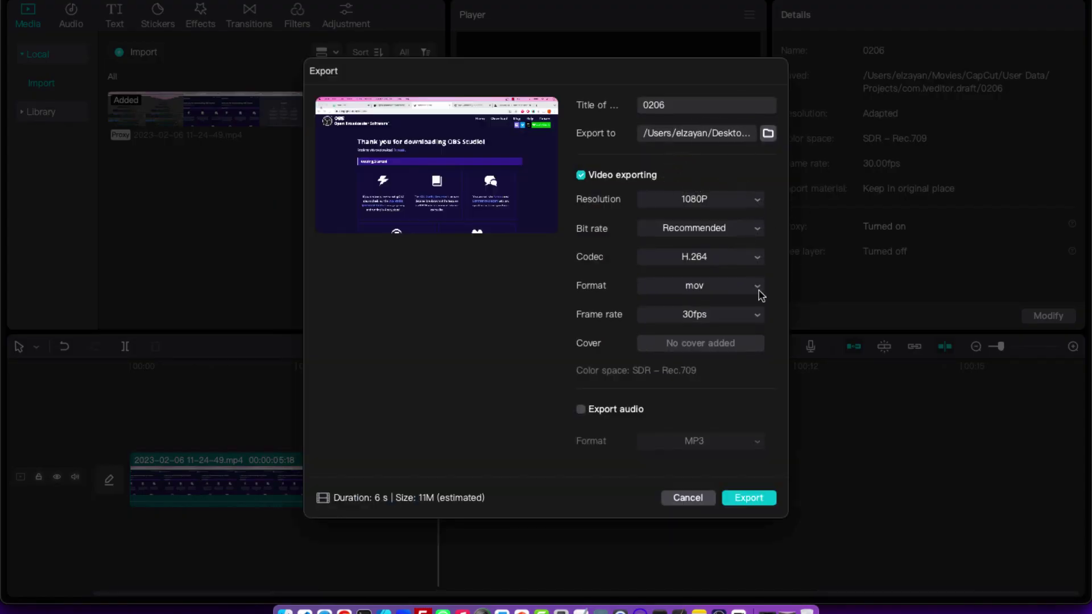
pyautogui.click(750, 502)
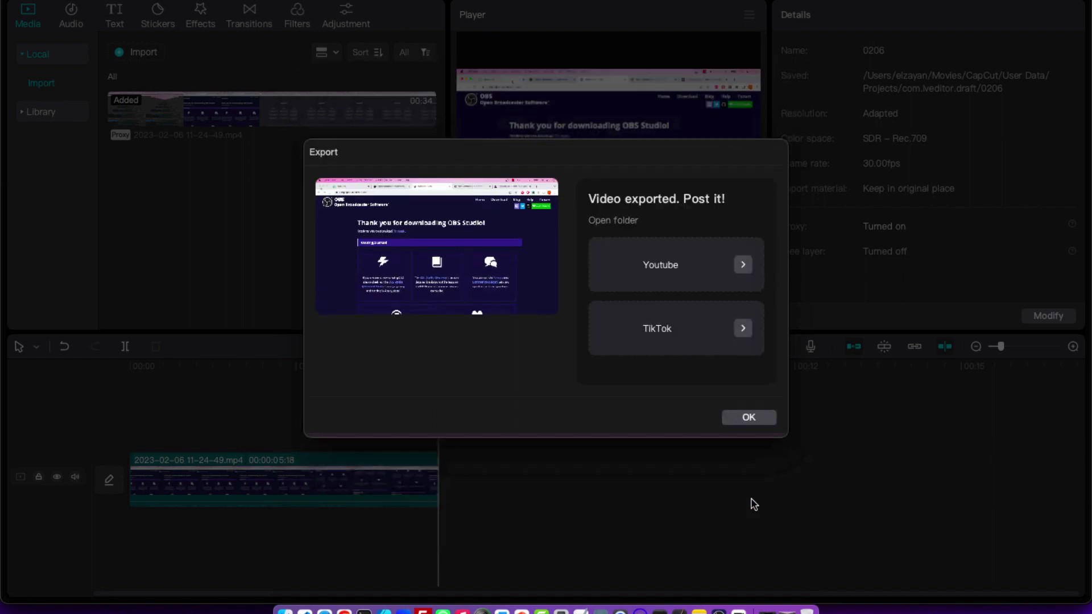
pyautogui.click(750, 408)
# Play the exported 0206.mov from the Desktop folder in Finder and close the playback.
pyautogui.click(285, 610)
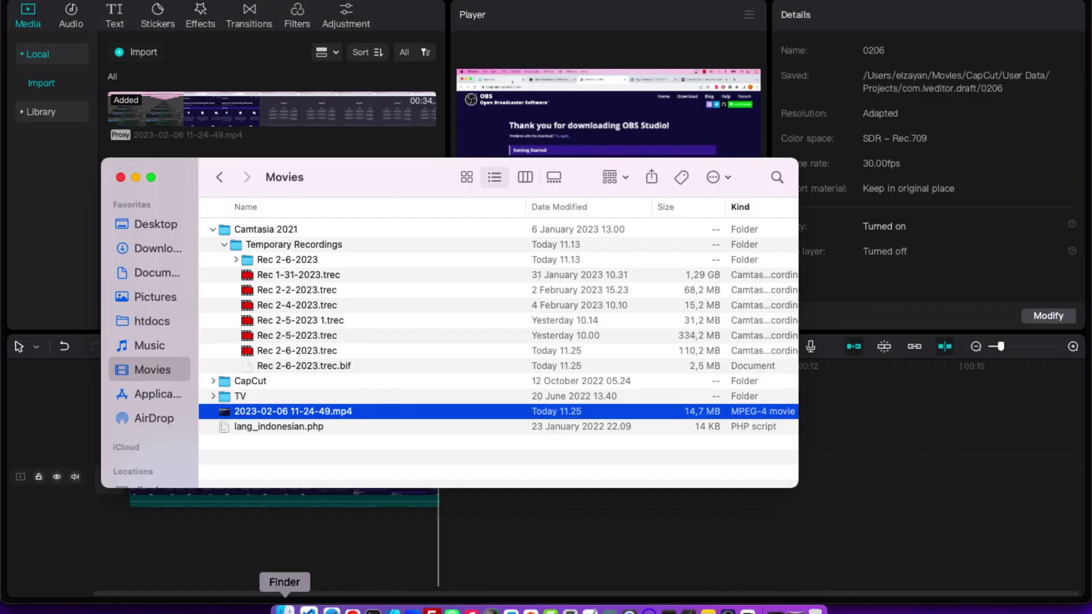
pyautogui.click(160, 221)
pyautogui.doubleClick(244, 232)
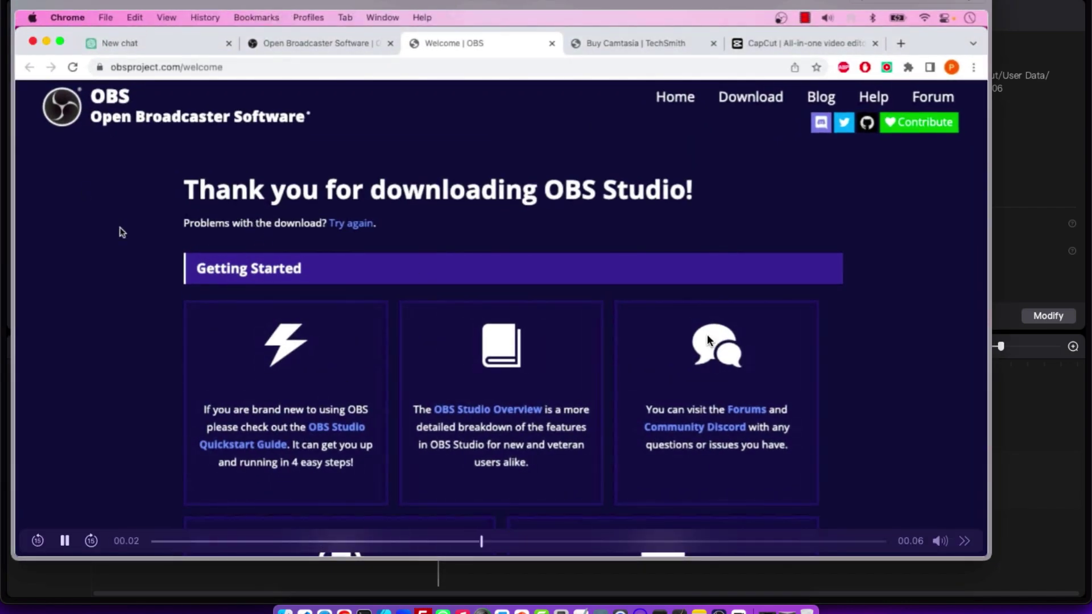
pyautogui.press('space')
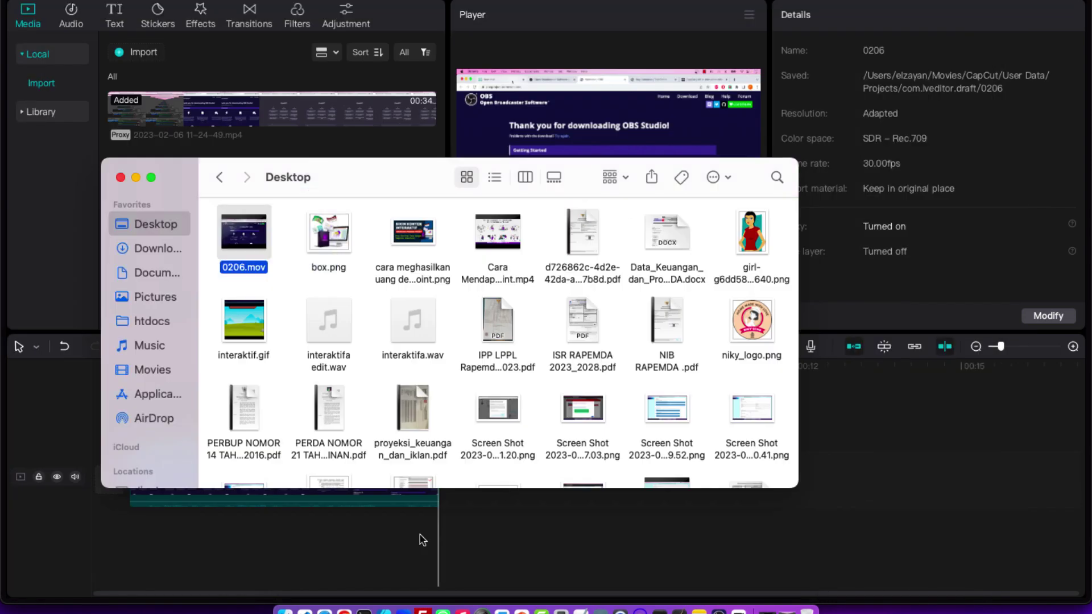
# Leave Finder, switch to Google Chrome and display the OBS Studio homepage.
pyautogui.click(471, 544)
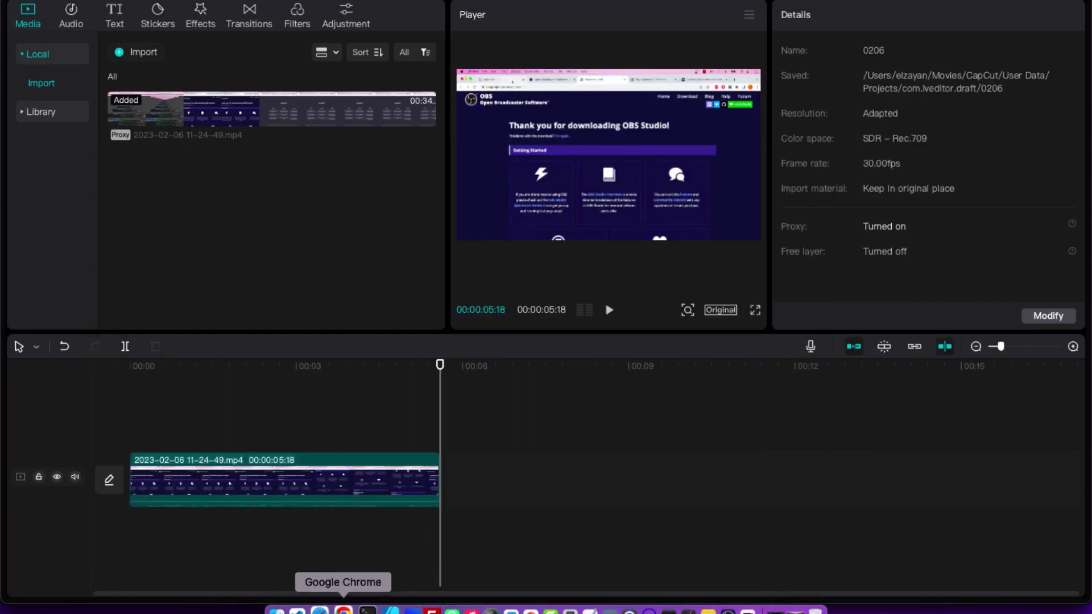
pyautogui.click(343, 610)
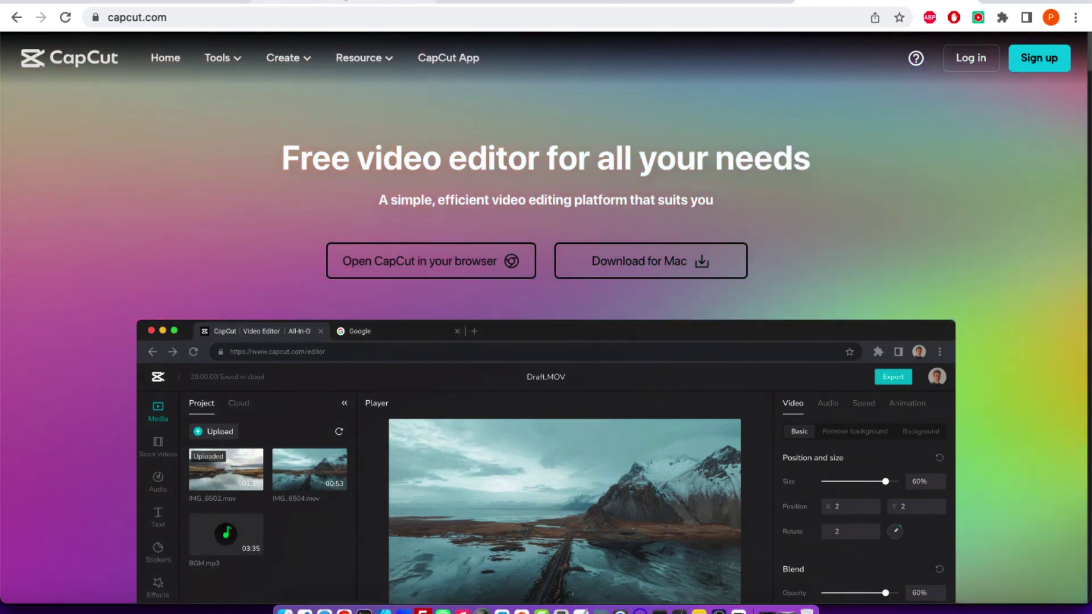
pyautogui.click(338, 3)
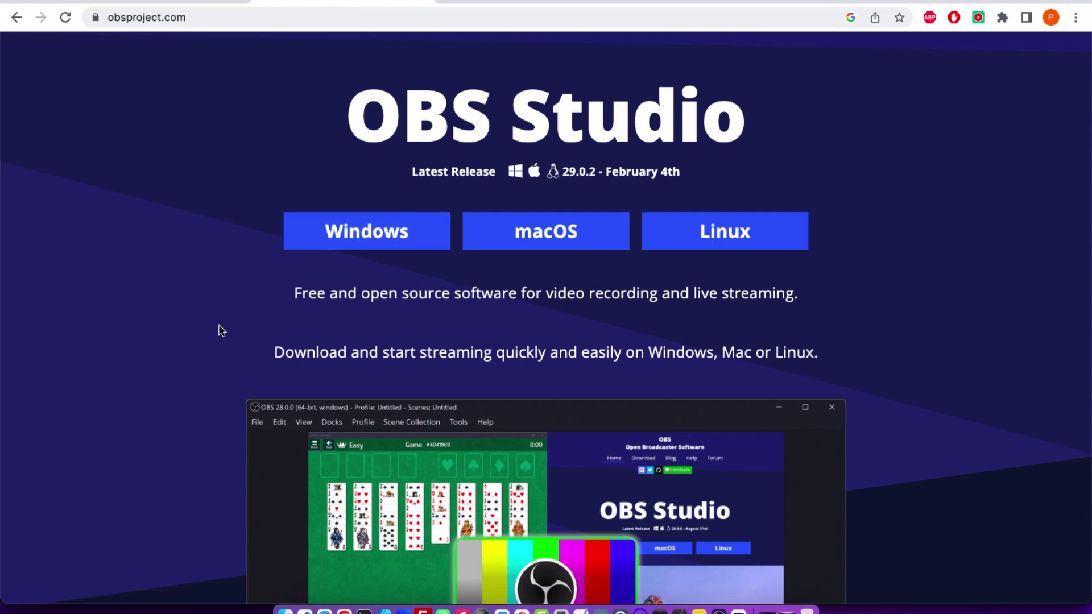